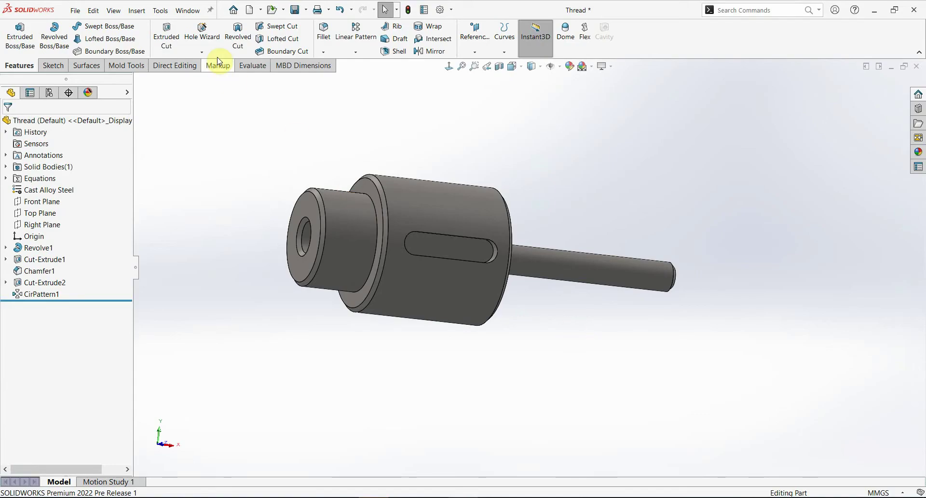
- Start a new Thread feature from the Hole Wizard list and widen its PropertyManager
click(207, 54)
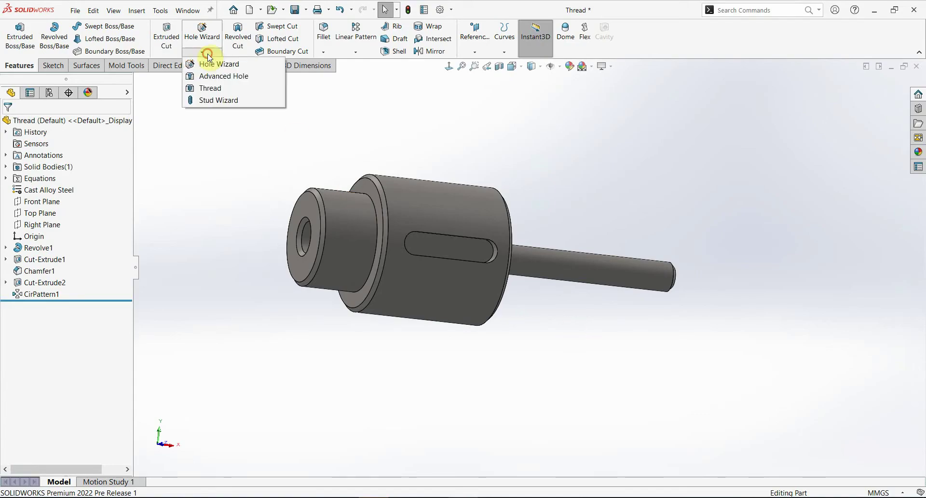
click(210, 87)
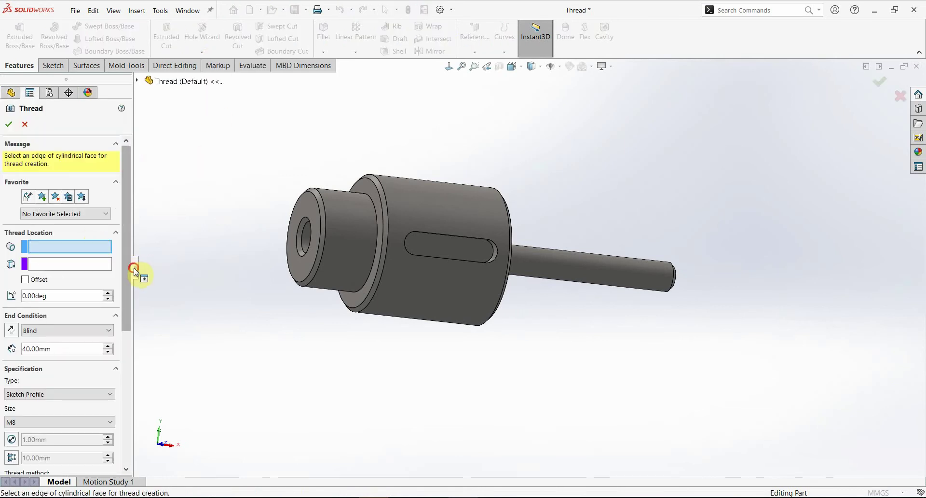
drag(135, 268, 165, 269)
scroll(139, 246, down, 3)
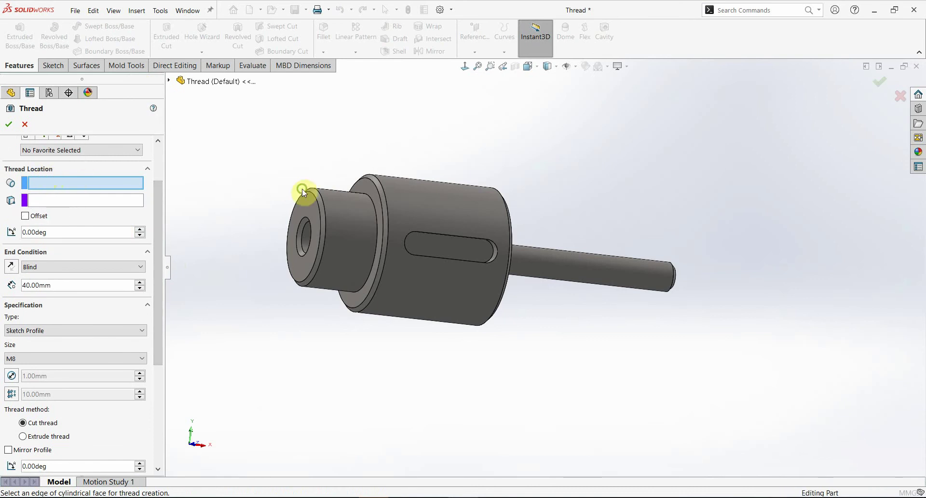
- Anchor the thread on the thin shaft's top circular edge, previewing an M8 40 mm blind cut
mouse_move(302, 189)
middle_down()
mouse_move(522, 169)
mouse_move(476, 118)
mouse_move(589, 128)
mouse_move(511, 131)
mouse_move(503, 99)
middle_up()
scroll(490, 127, down, 2)
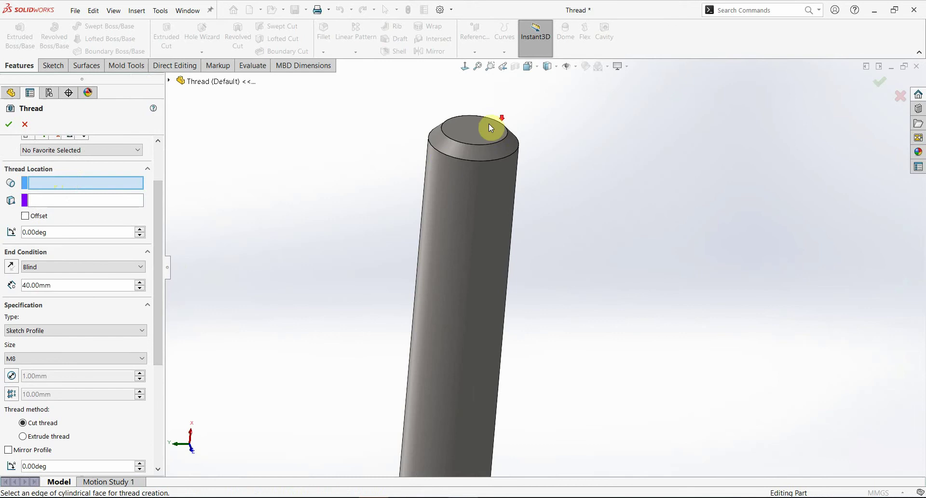
click(432, 148)
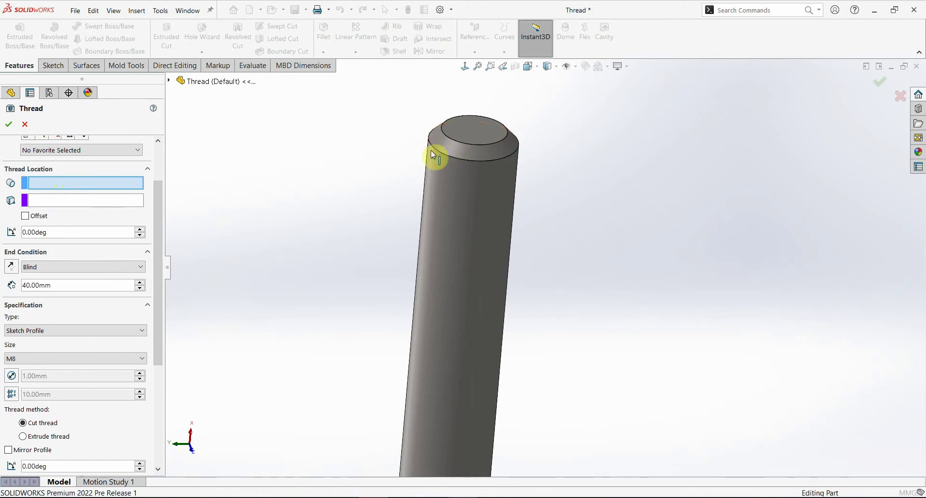
click(438, 150)
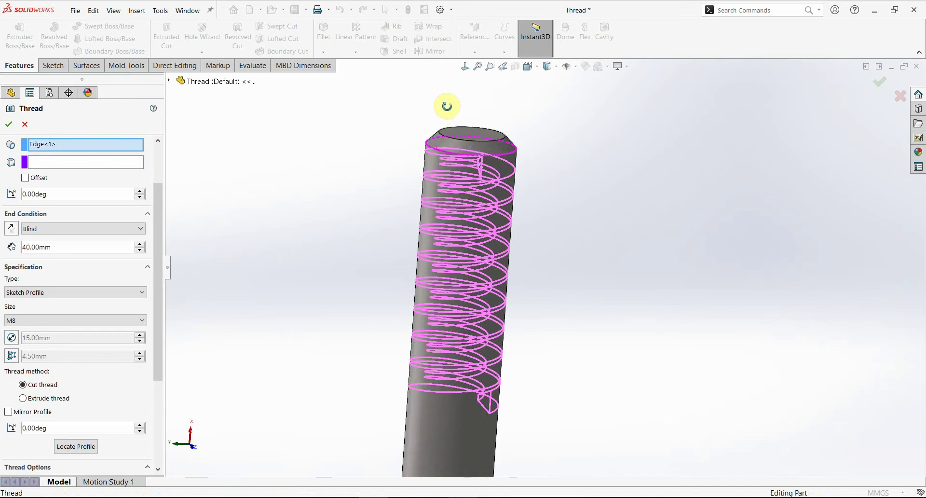
- Enable Offset for the thread start and toggle Reverse Direction back onto the shaft
click(57, 164)
click(56, 165)
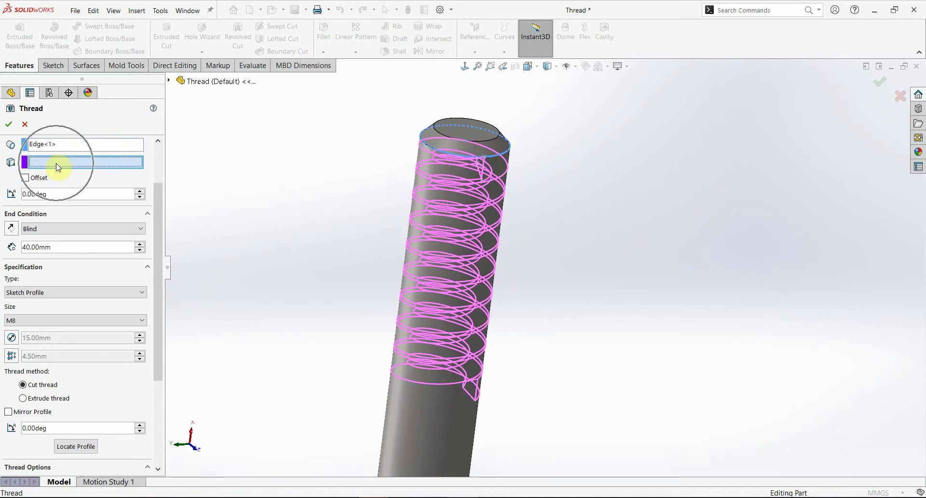
click(26, 178)
click(99, 192)
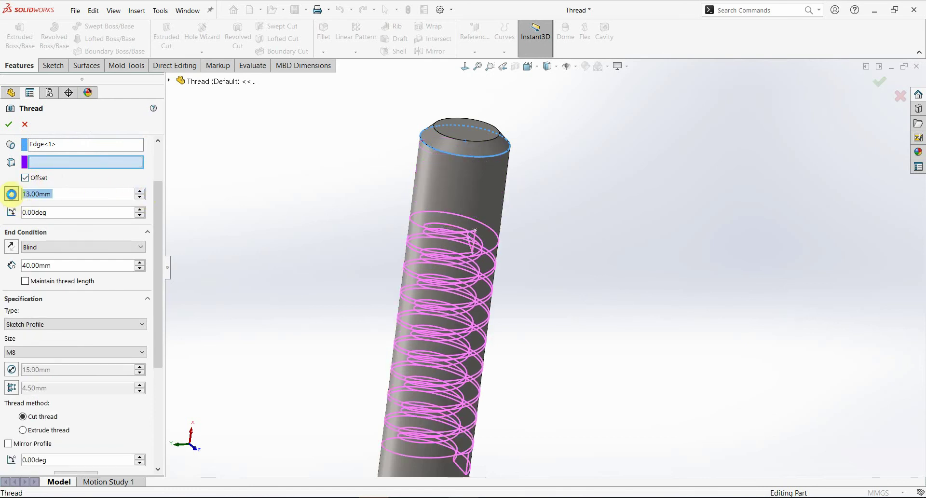
click(11, 193)
click(11, 194)
click(11, 194)
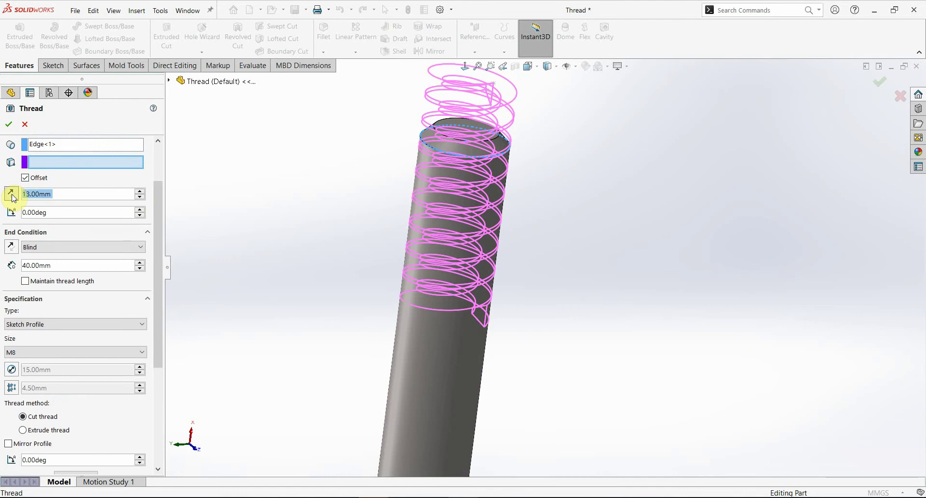
click(12, 194)
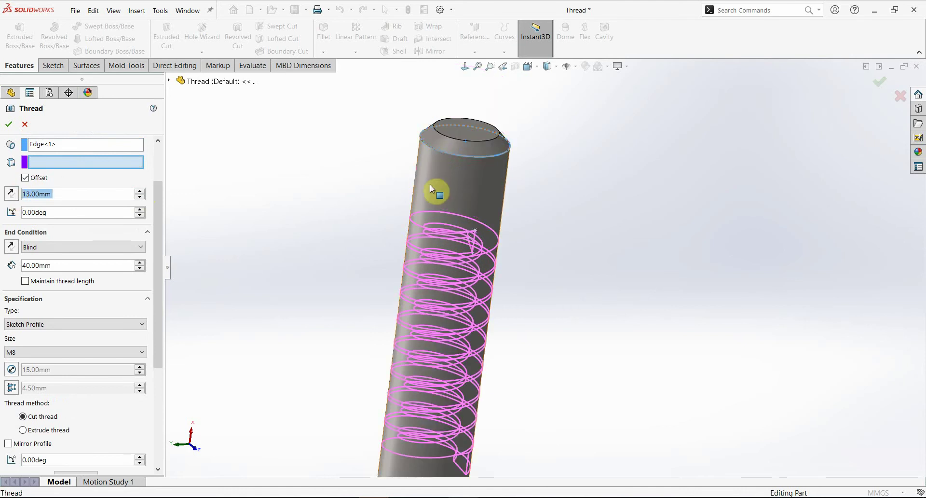
- Try a 13mm offset, then disable Offset and use the shaft's top face as start face
scroll(429, 184, down, 3)
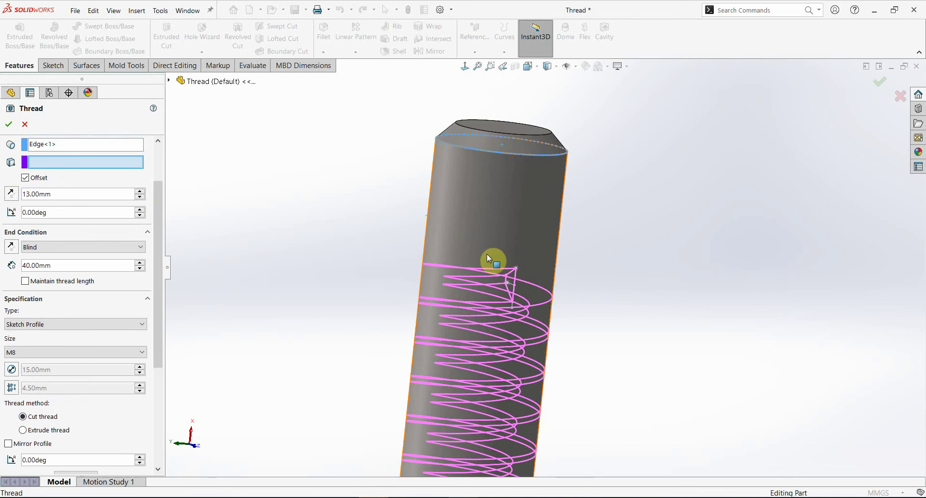
click(485, 261)
click(30, 194)
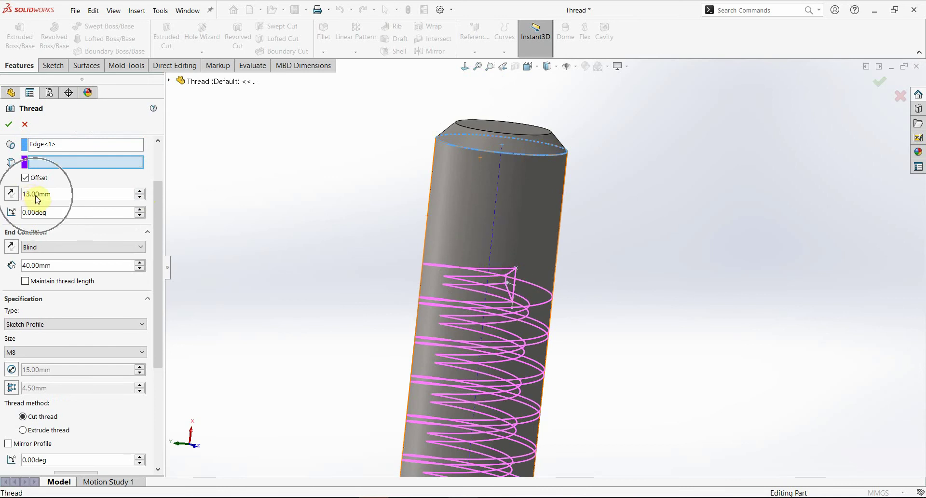
click(48, 176)
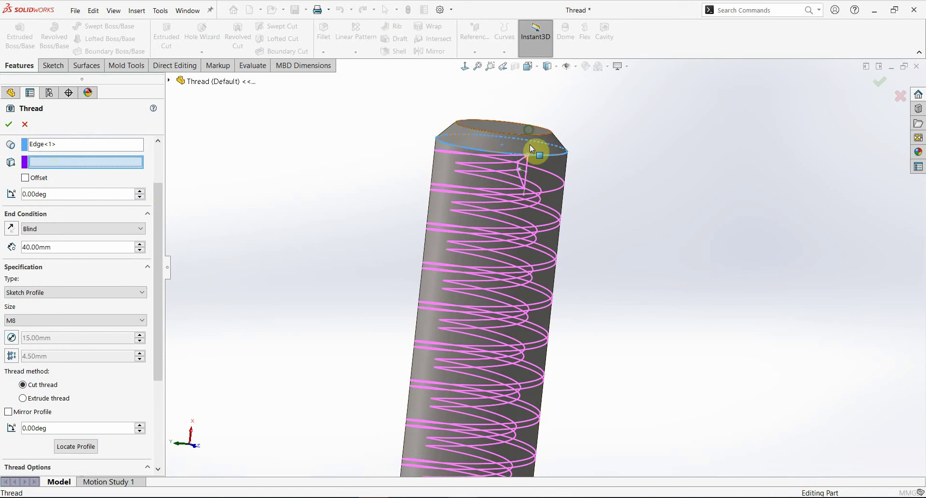
click(520, 129)
mouse_move(522, 136)
middle_down()
mouse_move(541, 159)
mouse_move(509, 151)
middle_up()
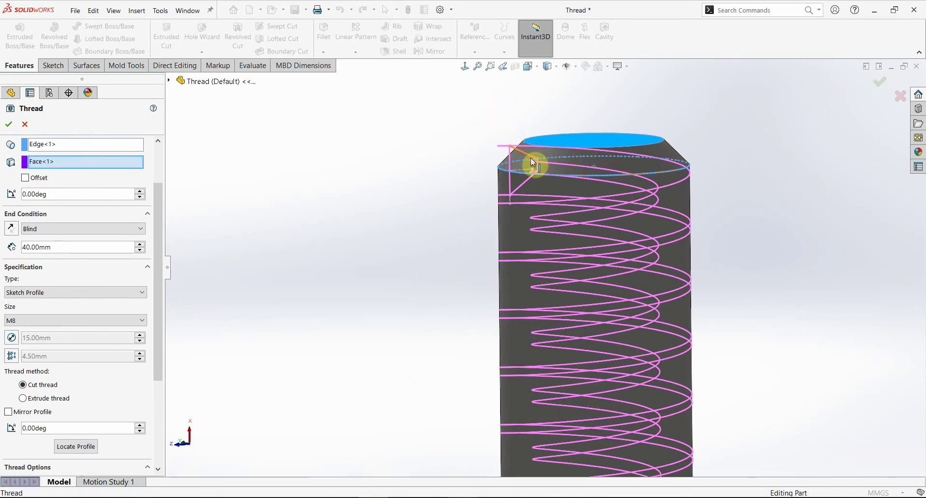
middle_drag(483, 179, 399, 234)
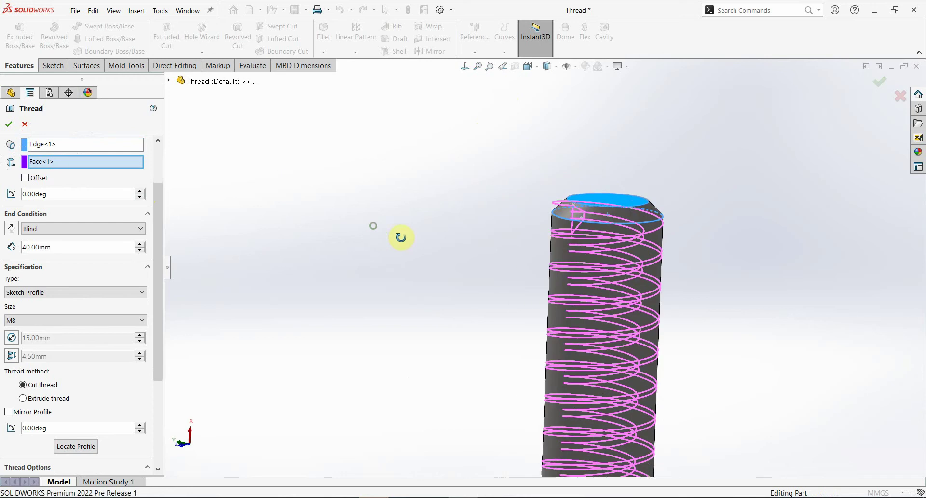
click(63, 193)
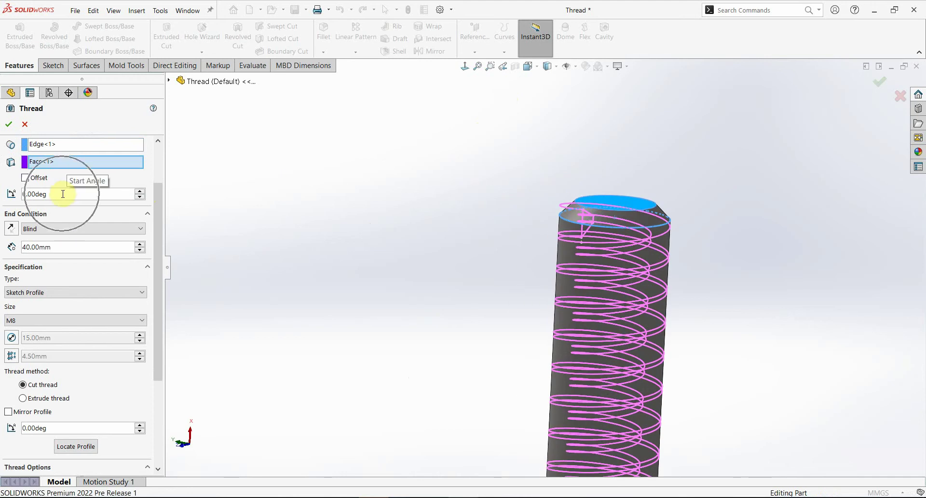
text(1)
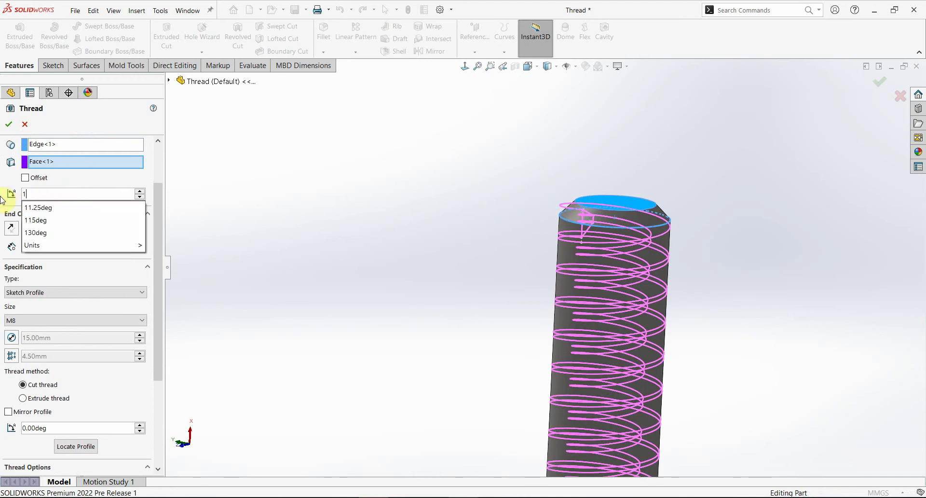
text(80)
scroll(631, 205, down, 3)
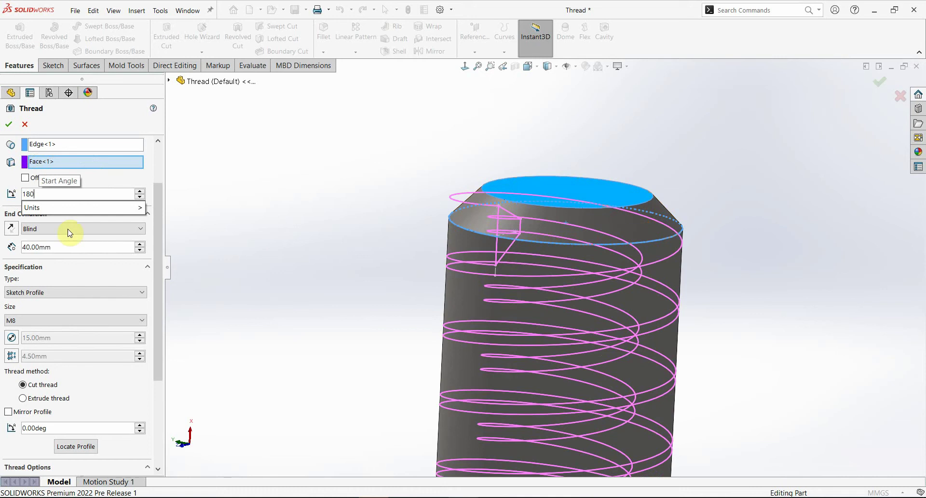
key(Return)
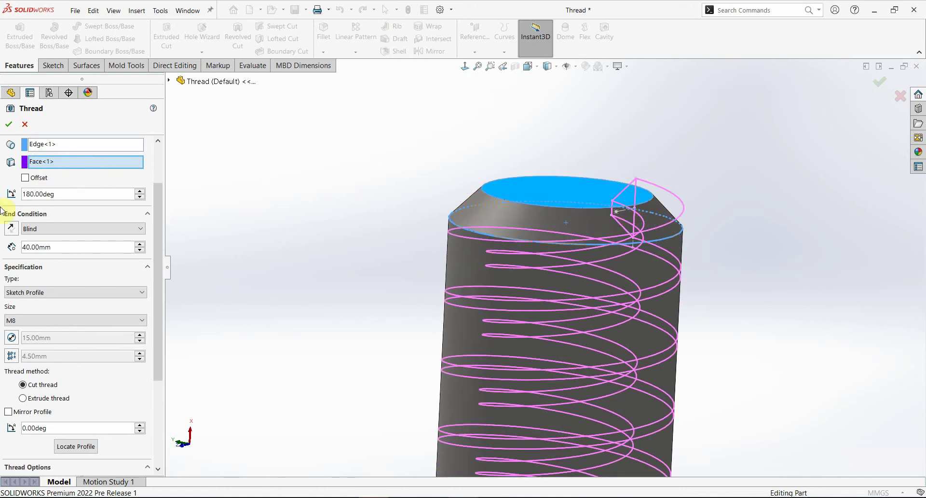
text(0)
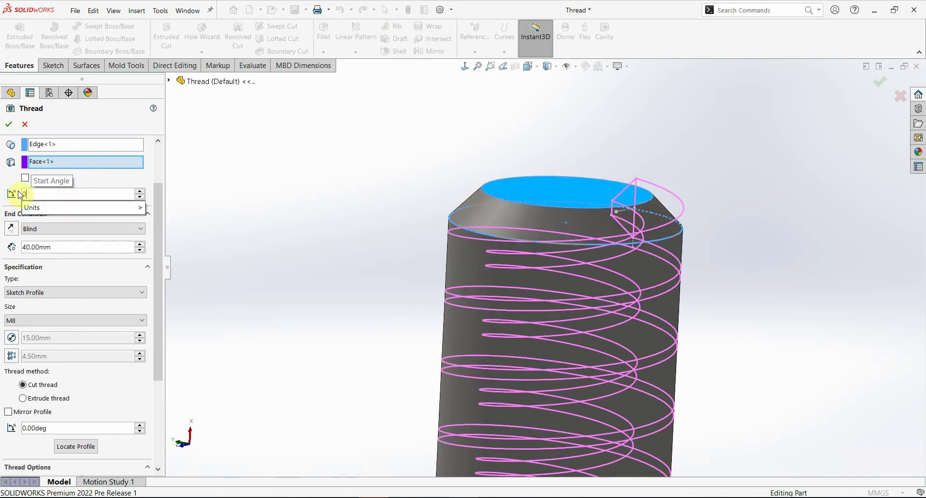
key(Return)
scroll(471, 209, up, 1)
scroll(464, 222, up, 1)
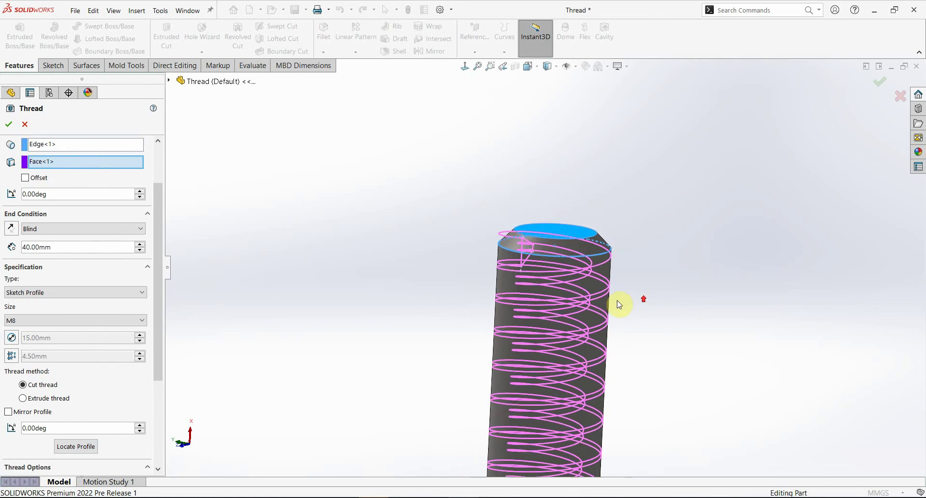
scroll(614, 300, down, 1)
click(43, 233)
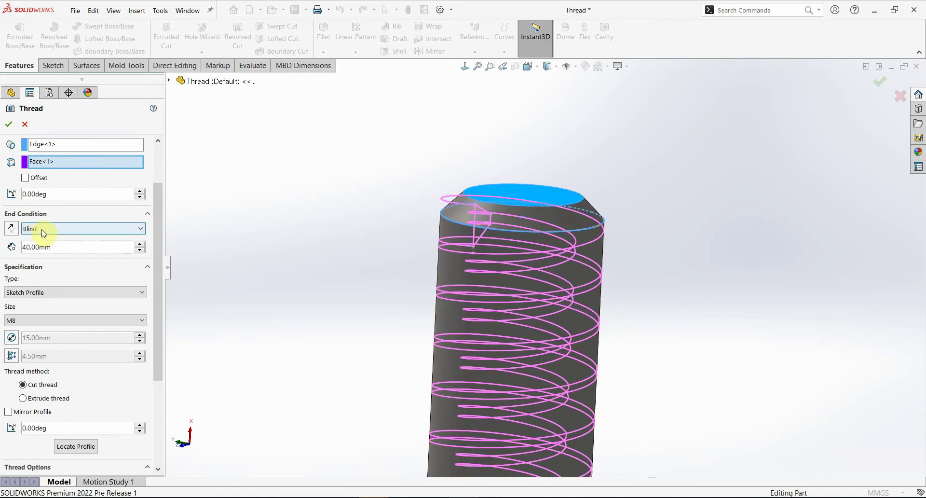
- Set the thread end condition to Revolutions with 8 revolutions
click(41, 229)
click(51, 248)
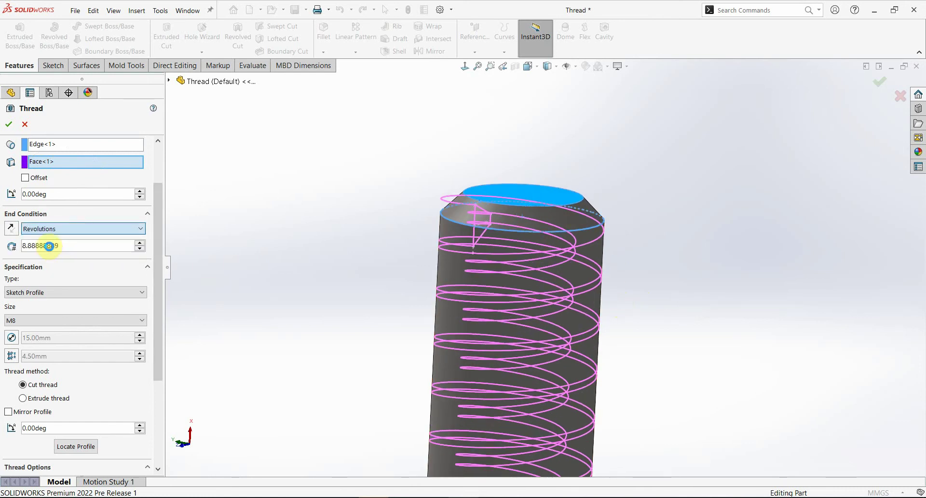
text(8)
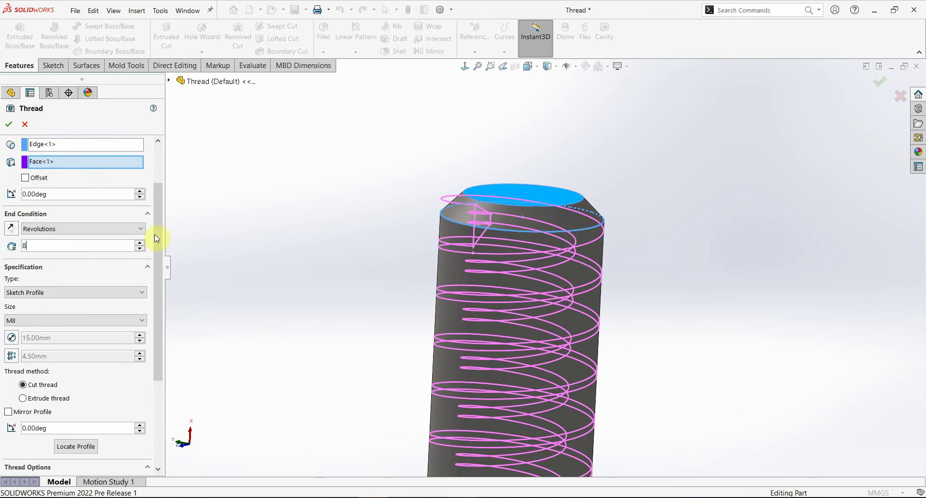
click(51, 247)
click(267, 226)
- Switch the end condition back to Blind with a 23.50mm depth
click(55, 229)
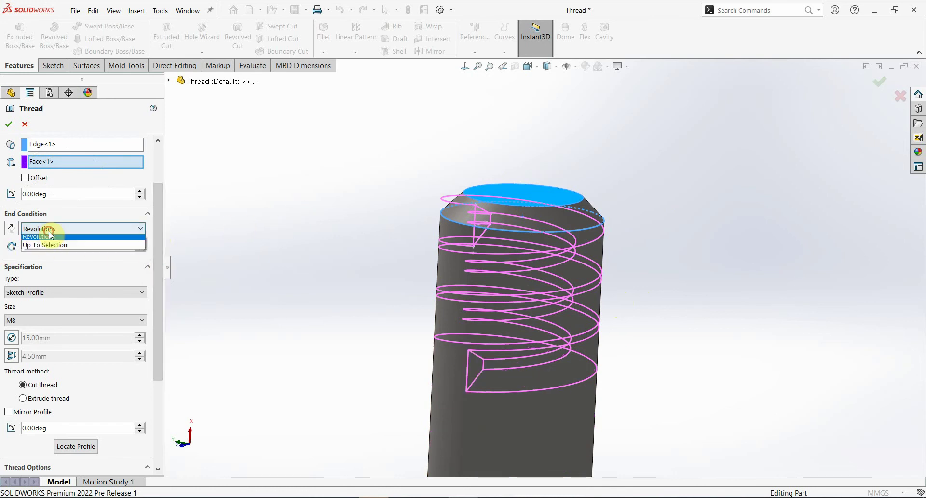
click(54, 236)
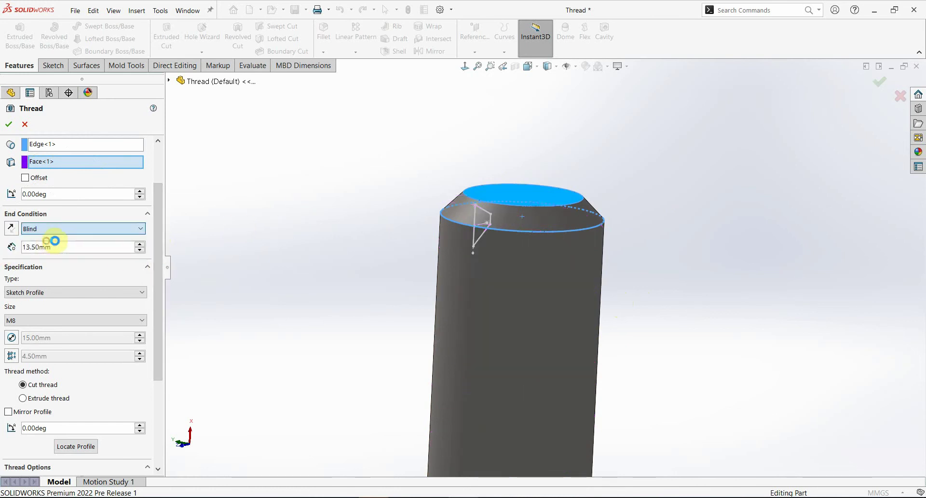
click(140, 243)
scroll(405, 282, up, 2)
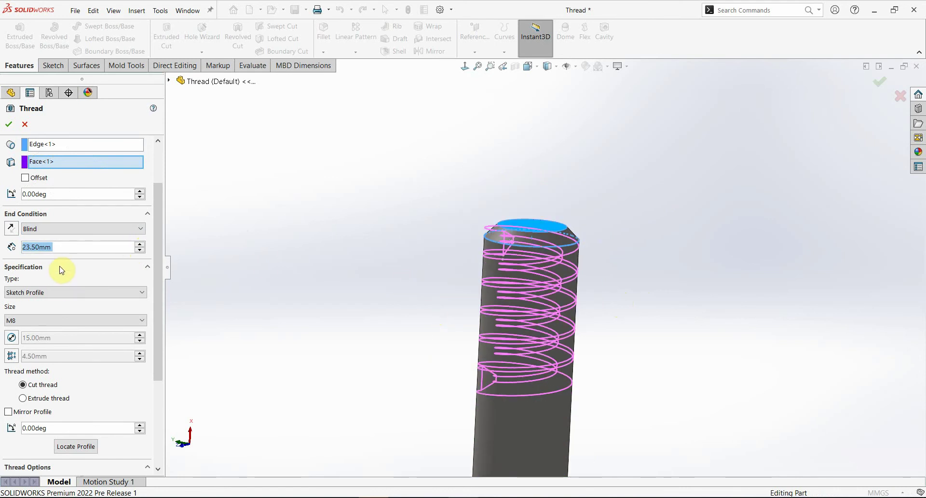
click(51, 292)
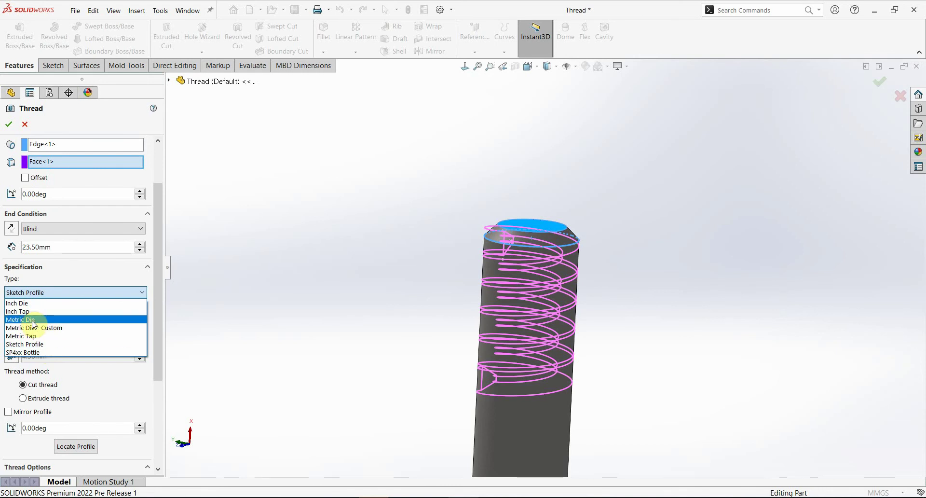
- Choose the Metric Die type at size M10x1.0 and orbit the cylinder upright
click(32, 319)
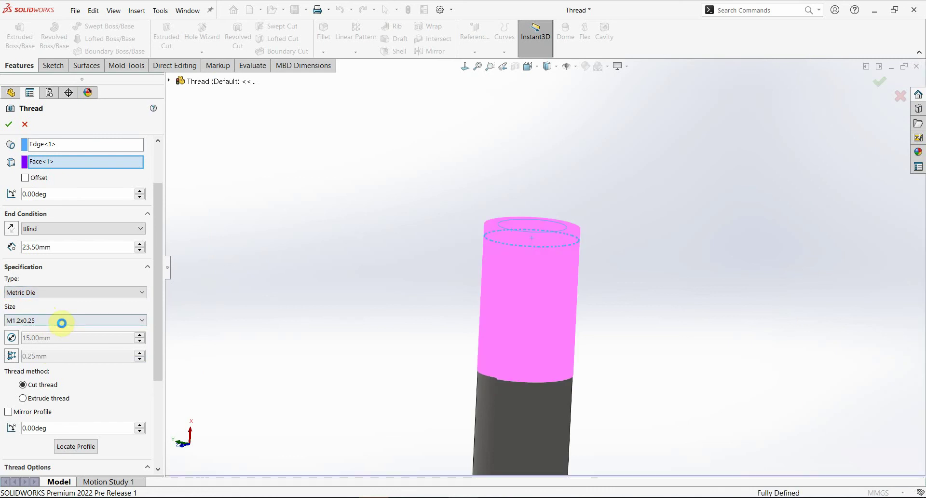
click(62, 322)
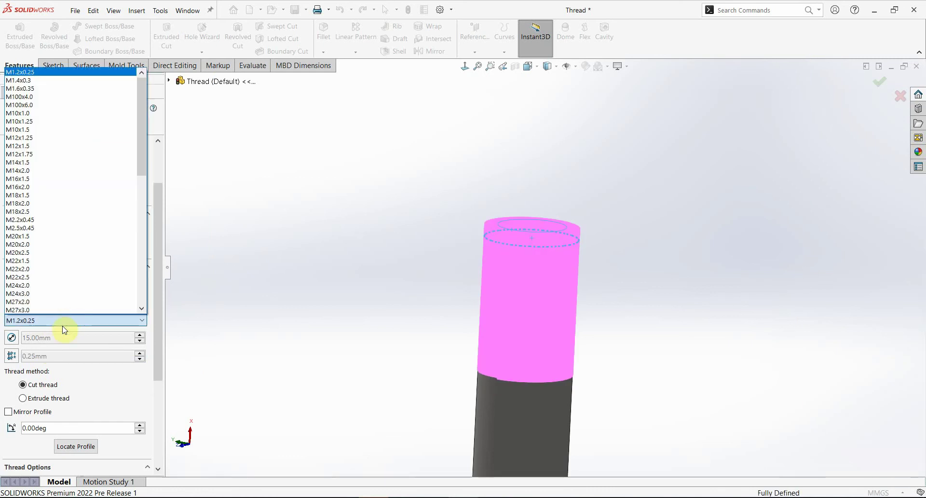
click(33, 113)
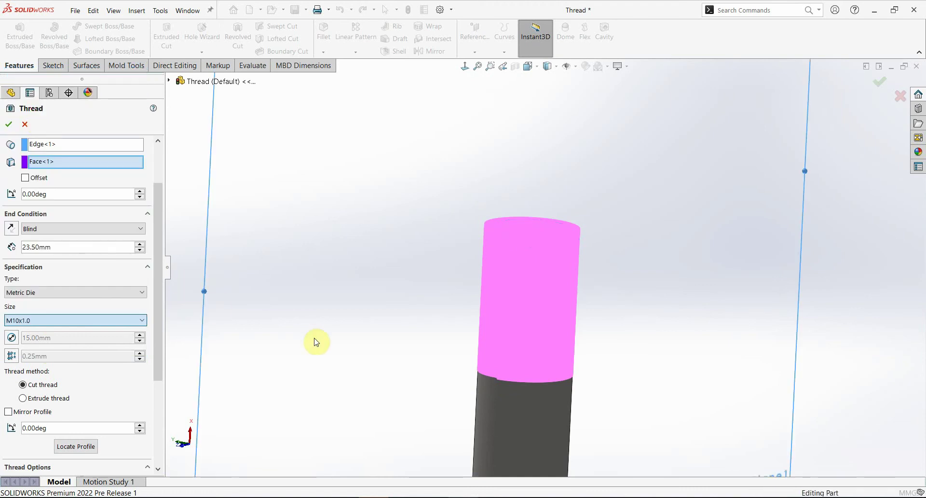
scroll(550, 289, down, 3)
mouse_move(533, 292)
middle_down()
mouse_move(534, 274)
mouse_move(562, 339)
middle_up()
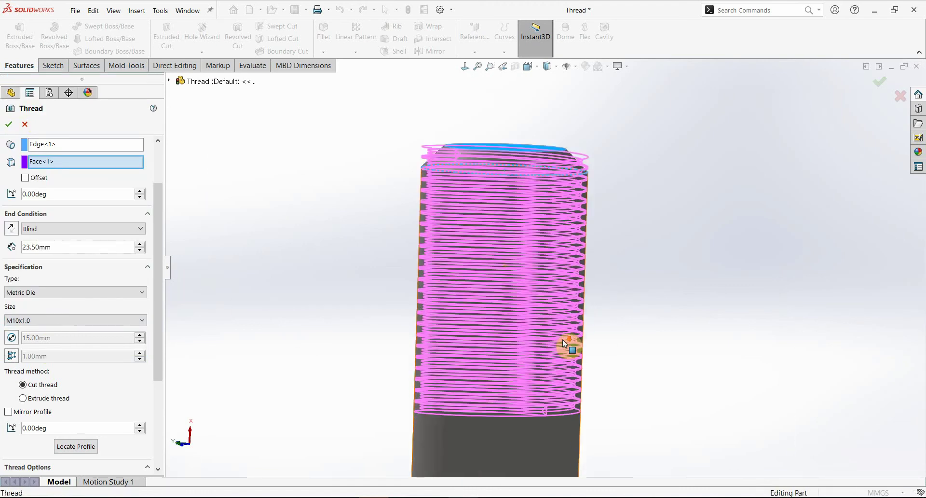
- Override the thread pitch, trying 5.00mm before settling on 3.00mm, and inspect the helix start
click(14, 357)
drag(35, 356, 6, 361)
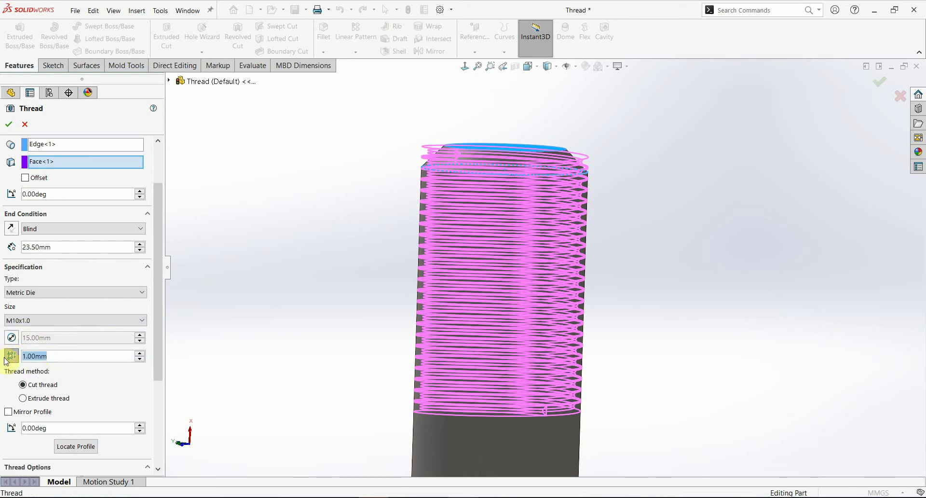
text(5)
key(Return)
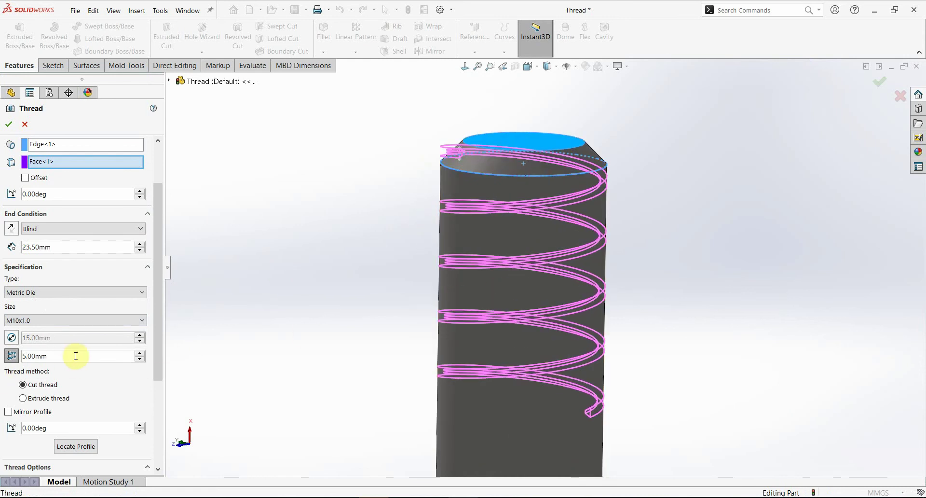
drag(76, 355, 21, 356)
text(3)
key(Return)
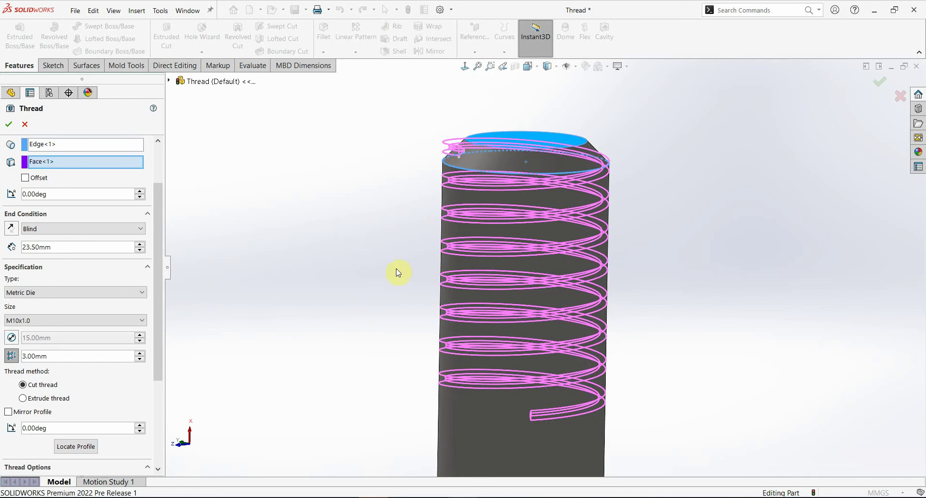
scroll(473, 210, down, 2)
scroll(495, 138, down, 2)
scroll(483, 138, up, 2)
scroll(513, 144, down, 4)
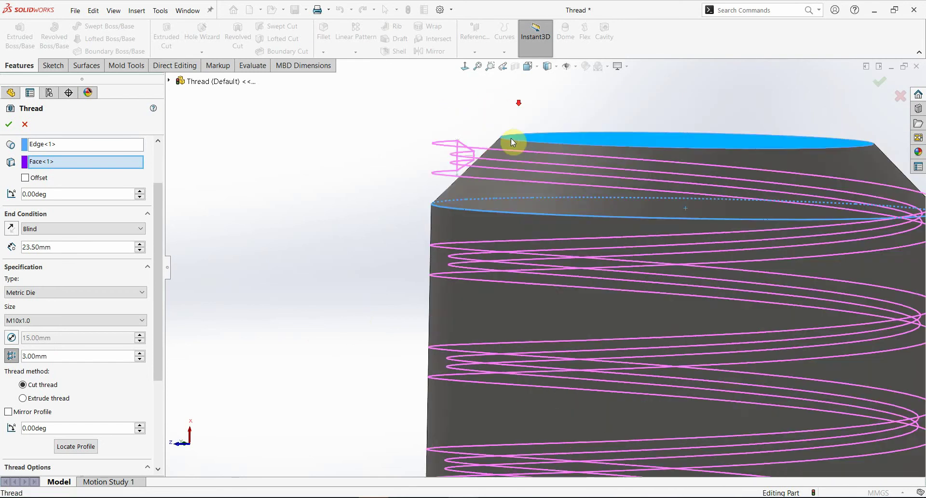
middle_drag(482, 165, 456, 266)
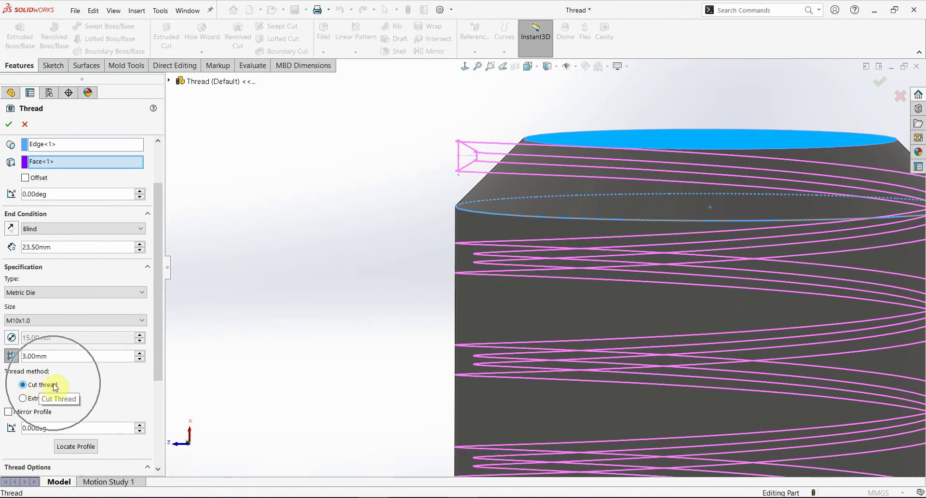
- Switch the thread to Extrude thread with a mirrored profile
click(23, 399)
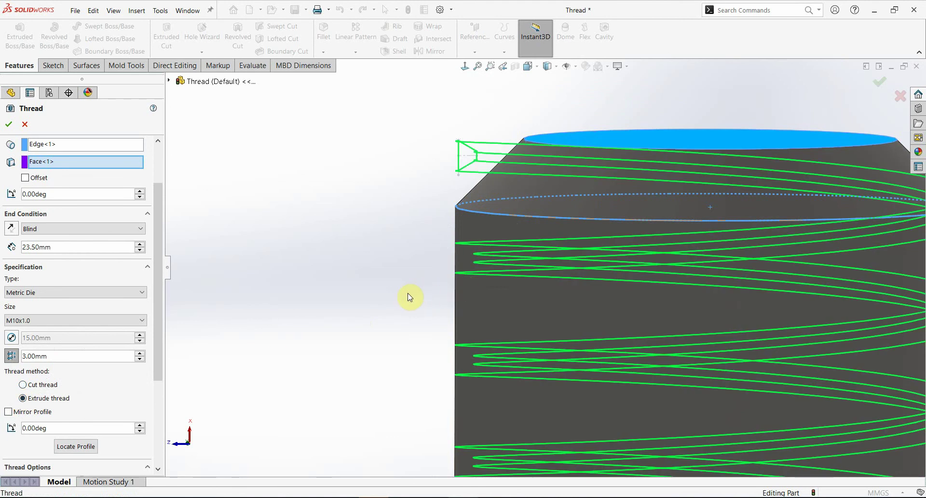
click(8, 412)
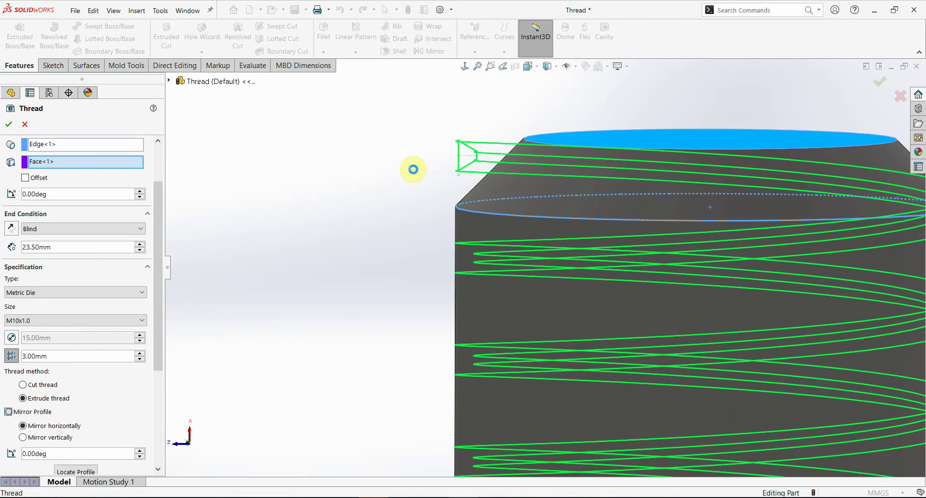
scroll(478, 169, down, 2)
middle_drag(440, 312, 504, 310)
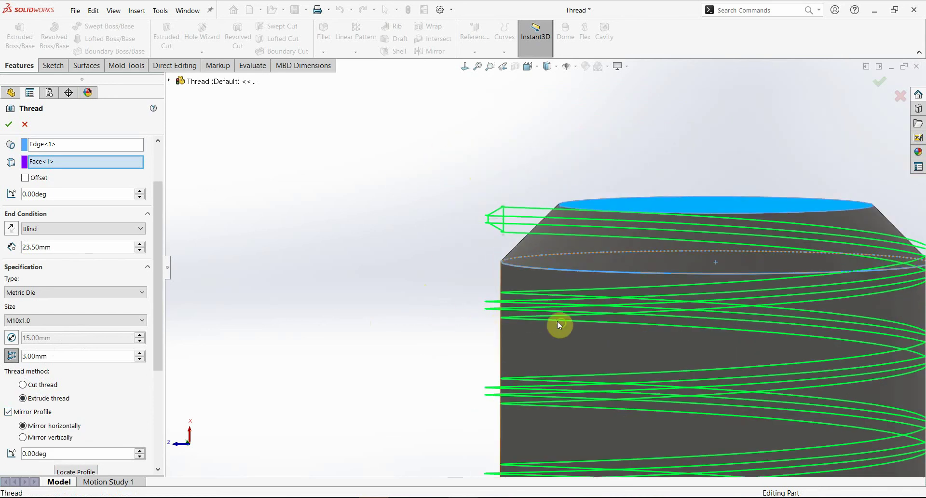
click(511, 300)
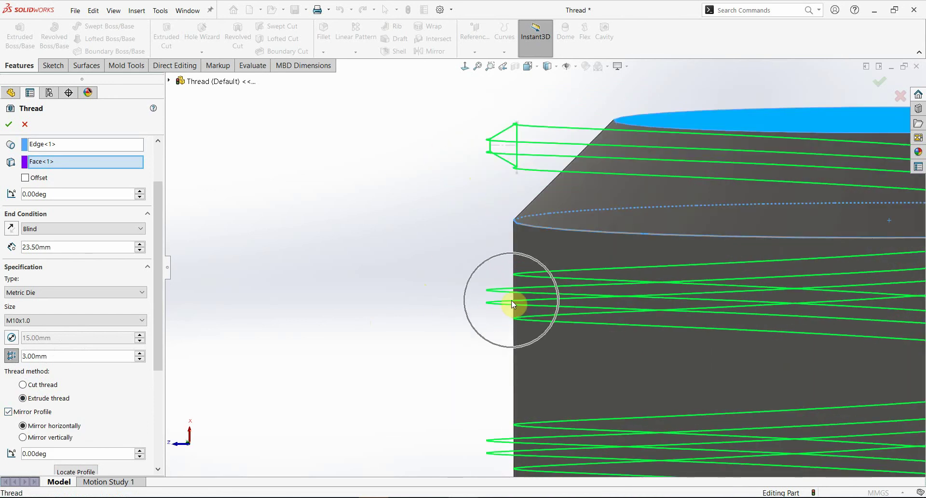
drag(156, 339, 157, 392)
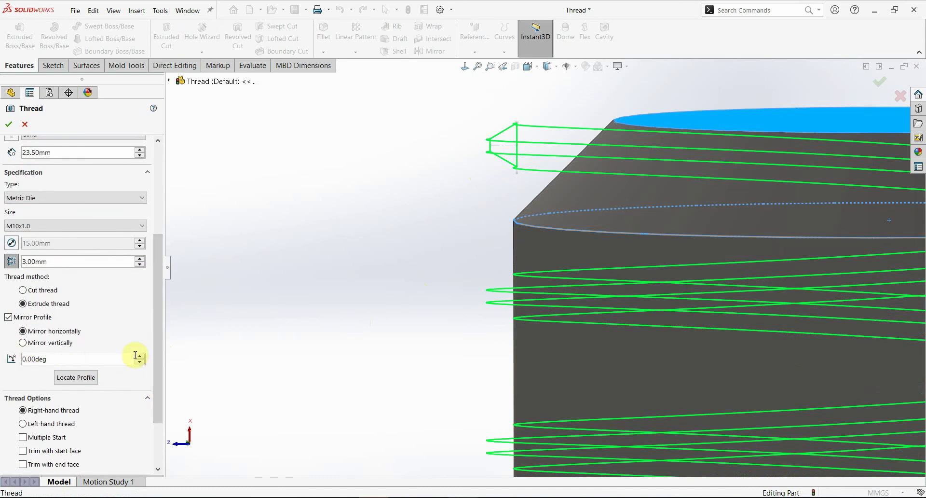
- Locate the profile and reset its rotation angle to 0.00deg after raising it
click(40, 362)
click(86, 380)
drag(140, 358, 140, 356)
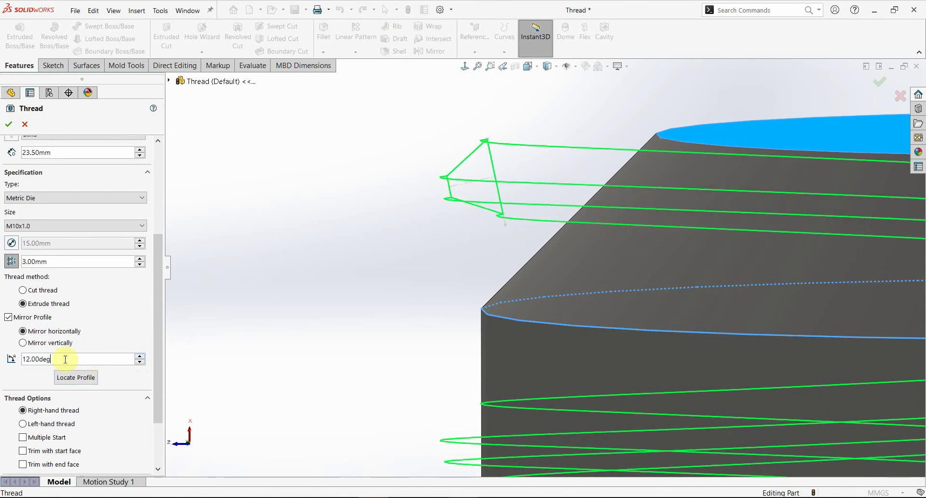
text(0)
key(Return)
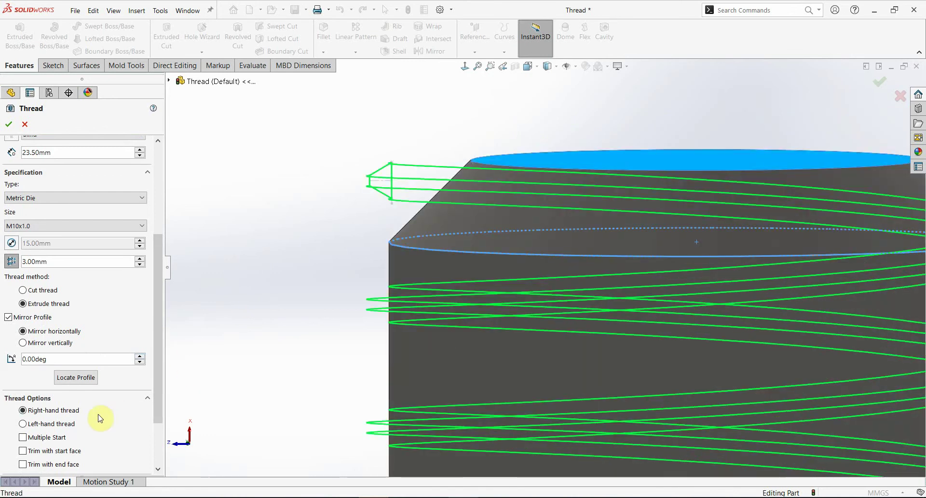
click(22, 424)
scroll(362, 306, up, 5)
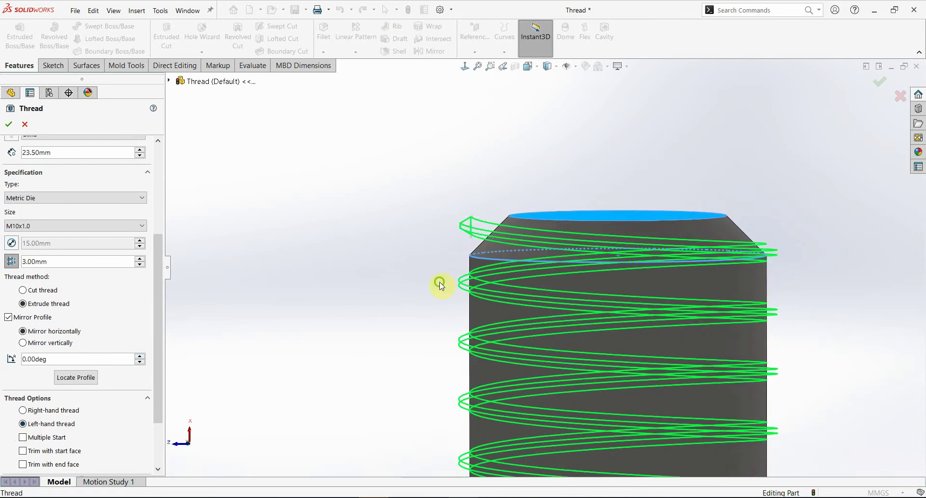
middle_drag(441, 285, 419, 293)
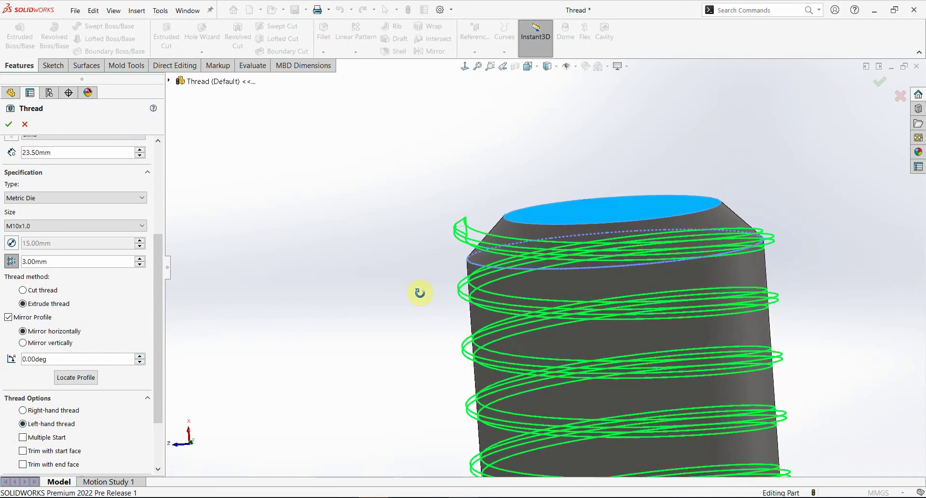
click(23, 410)
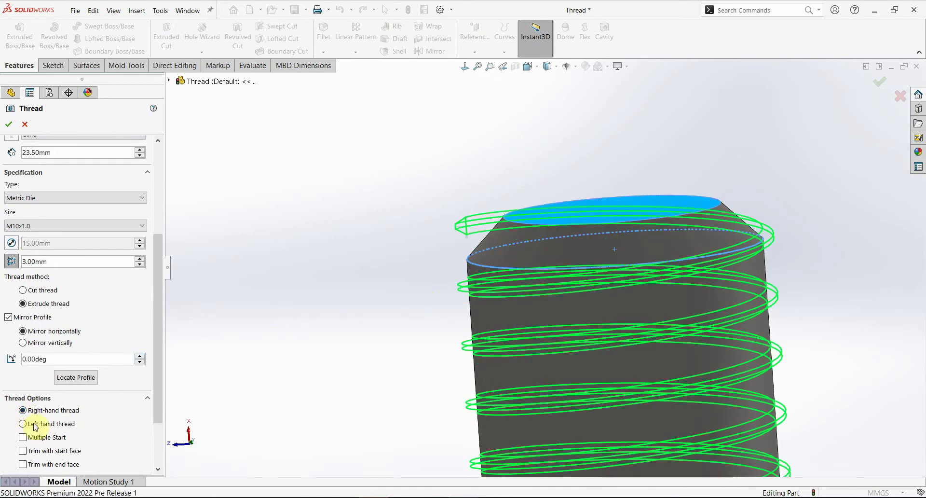
middle_drag(366, 319, 368, 322)
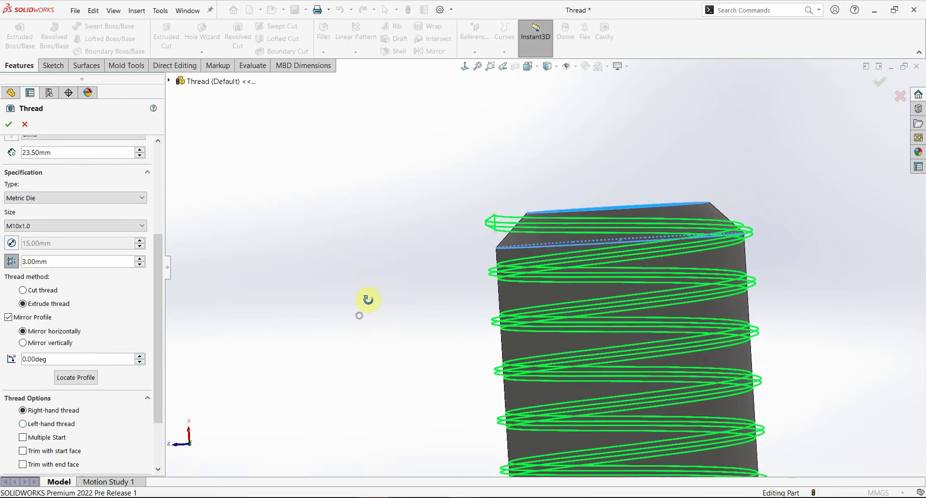
click(23, 439)
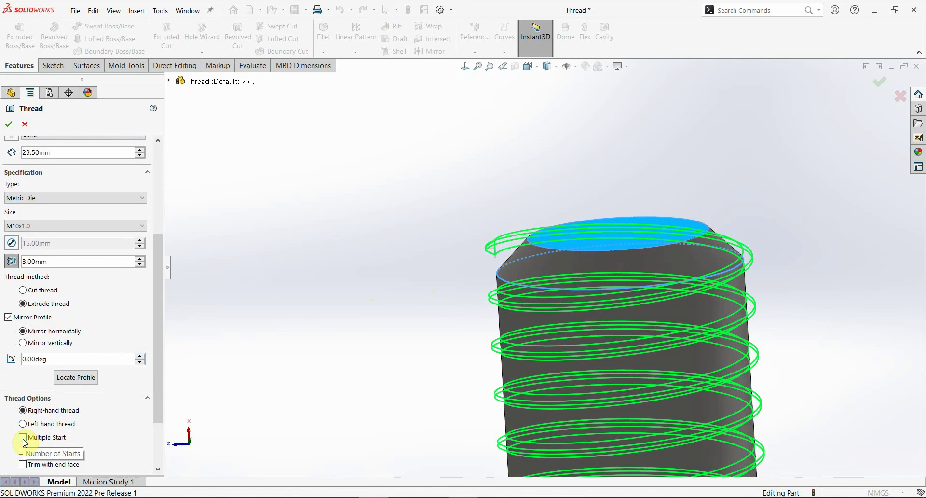
- Enable Multiple Start with 4 starts and set the pitch to 5.00mm
click(23, 438)
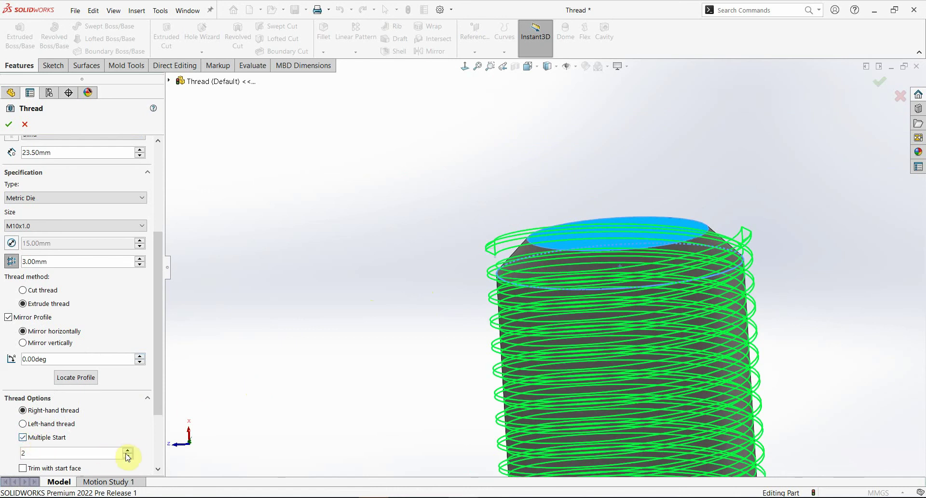
click(128, 448)
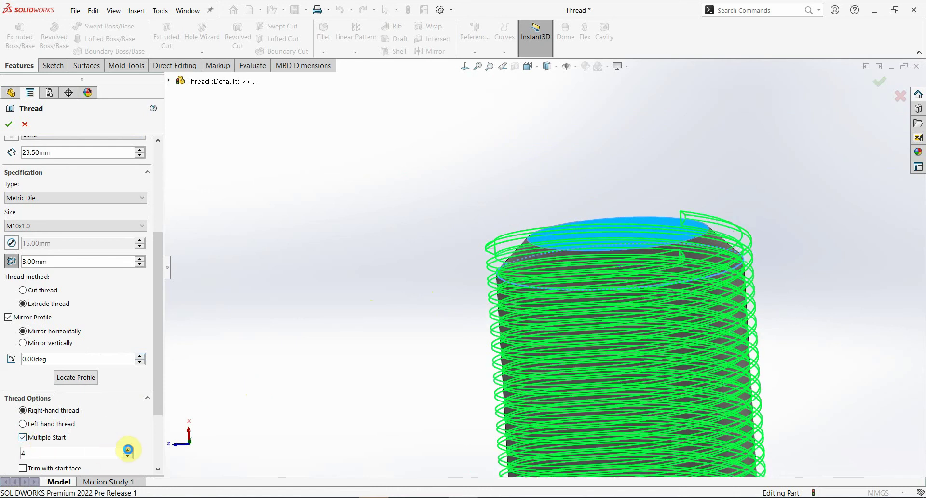
double_click(63, 263)
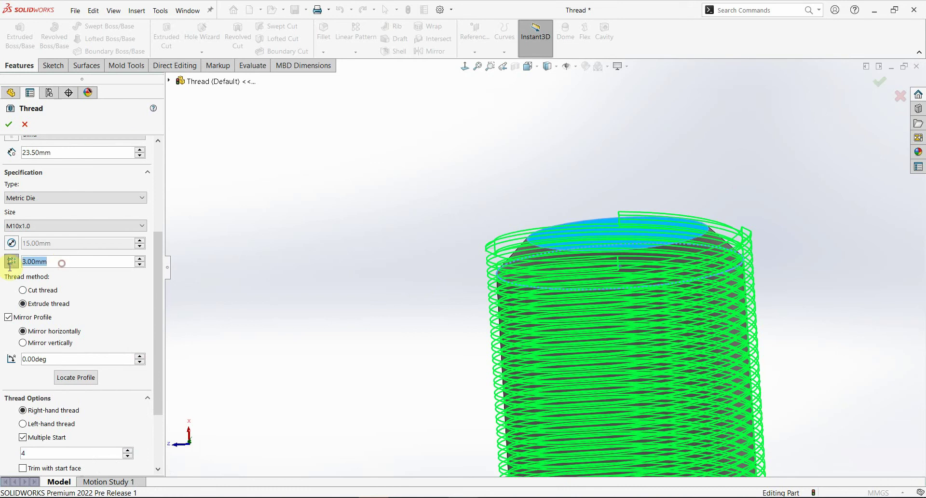
text(5)
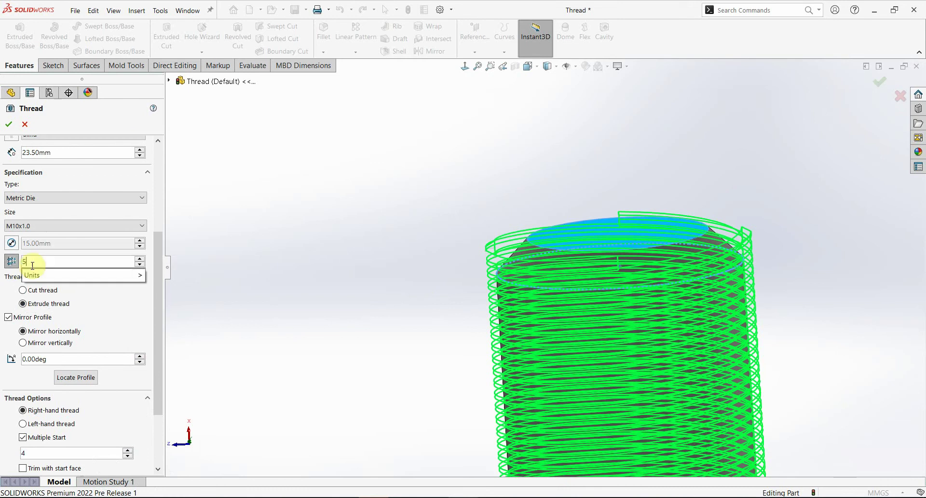
key(Return)
- Inspect the four-start extruded thread preview from several angles and accept the feature
middle_drag(350, 292, 623, 279)
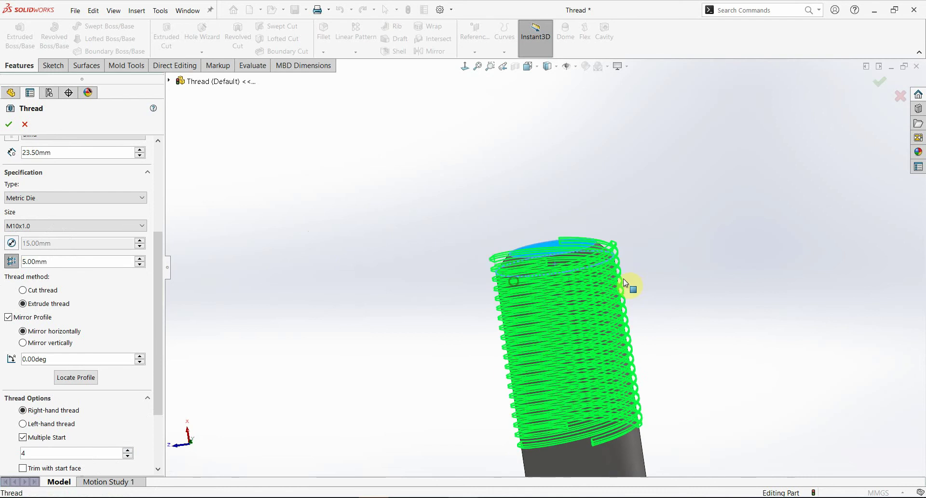
scroll(560, 258, down, 3)
middle_drag(559, 259, 542, 245)
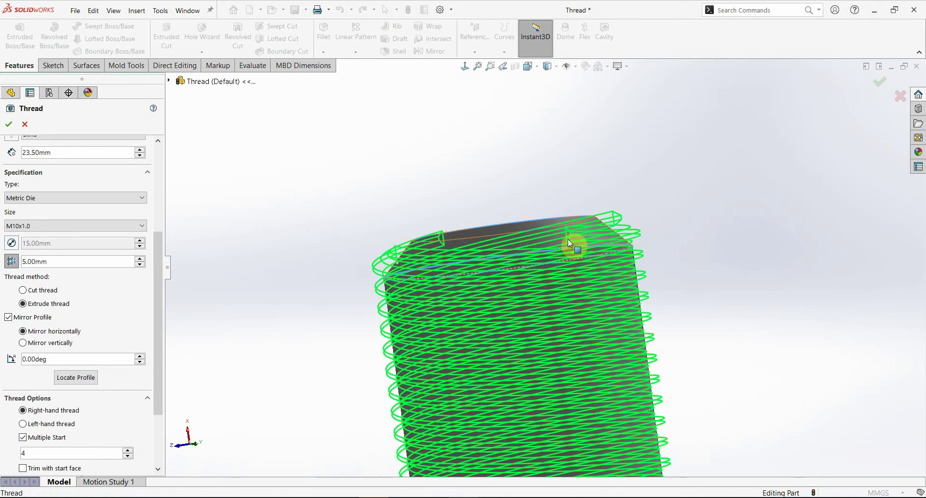
mouse_move(568, 239)
middle_down()
mouse_move(606, 285)
mouse_move(599, 206)
middle_up()
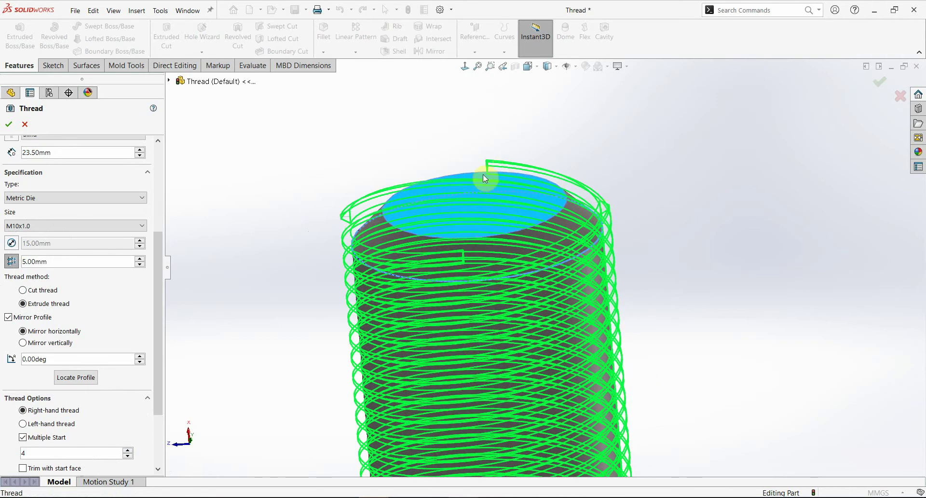
mouse_move(482, 175)
middle_down()
mouse_move(490, 201)
mouse_move(339, 216)
middle_up()
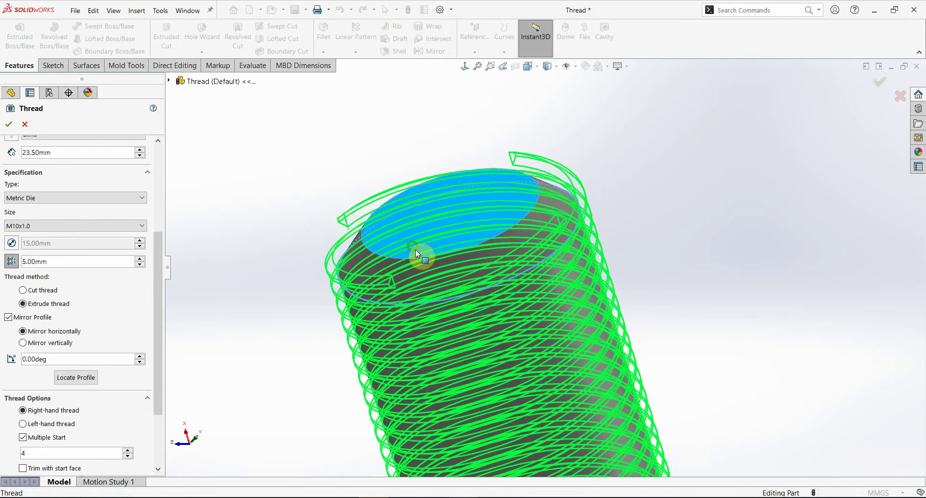
mouse_move(419, 256)
middle_down()
mouse_move(458, 320)
mouse_move(418, 270)
middle_up()
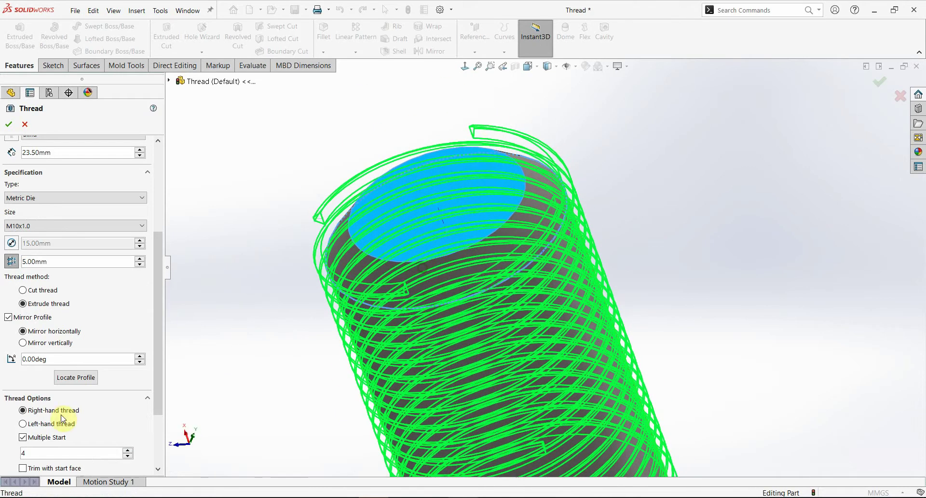
scroll(161, 326, down, 1)
scroll(72, 338, down, 2)
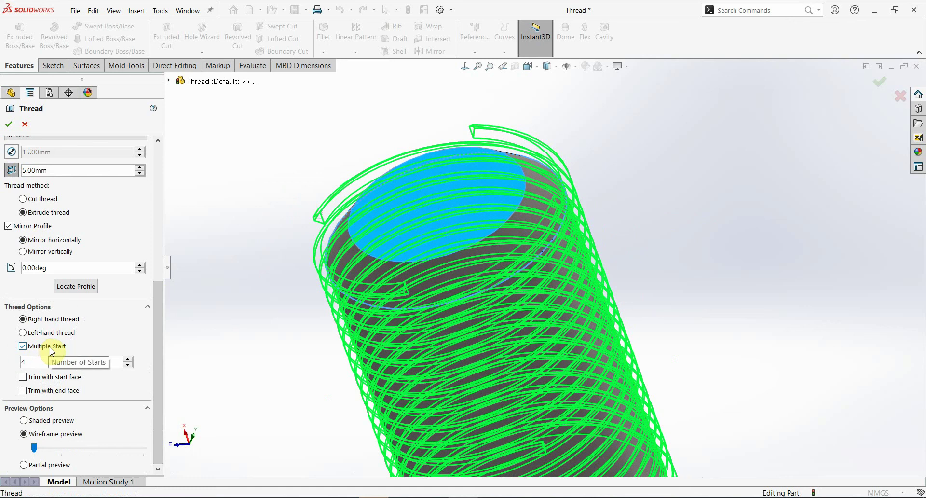
click(9, 123)
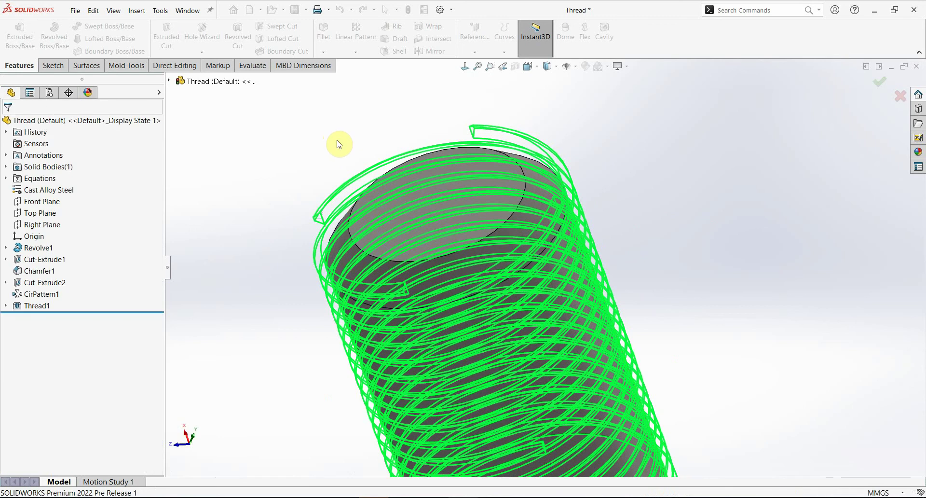
- Orbit and zoom to inspect the four solid helical coils on the shaft end
mouse_move(494, 324)
middle_down()
mouse_move(523, 219)
mouse_move(428, 271)
mouse_move(459, 331)
mouse_move(409, 250)
mouse_move(403, 273)
mouse_move(440, 247)
mouse_move(439, 268)
mouse_move(502, 224)
middle_up()
scroll(503, 225, down, 2)
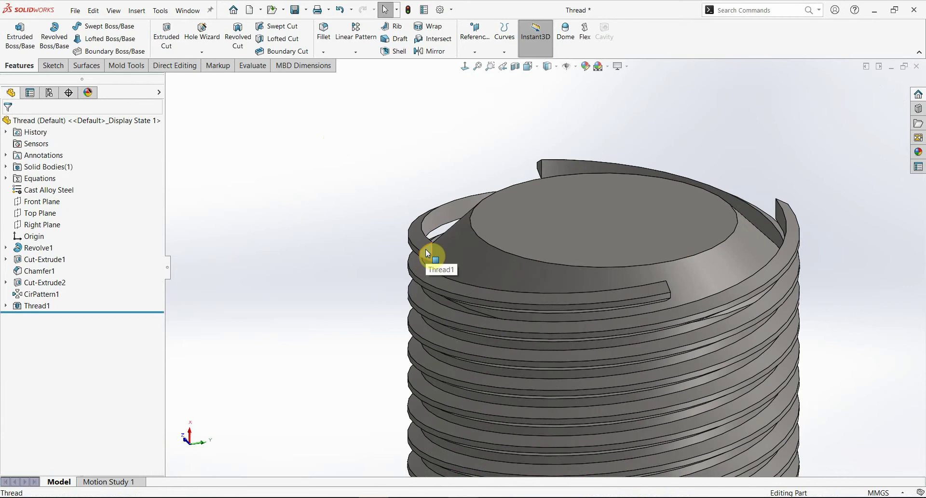
- Edit Thread1, switching it to Cut thread with Mirror Profile unchecked
right_click(42, 306)
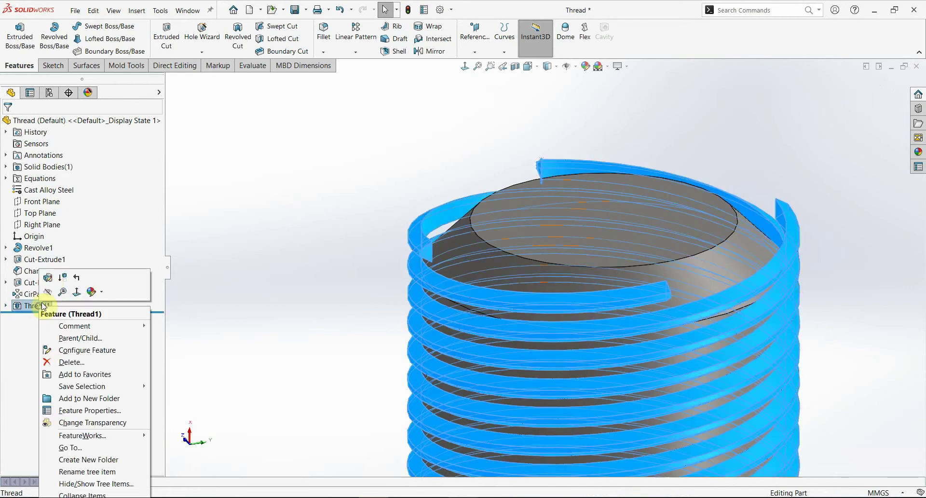
click(49, 281)
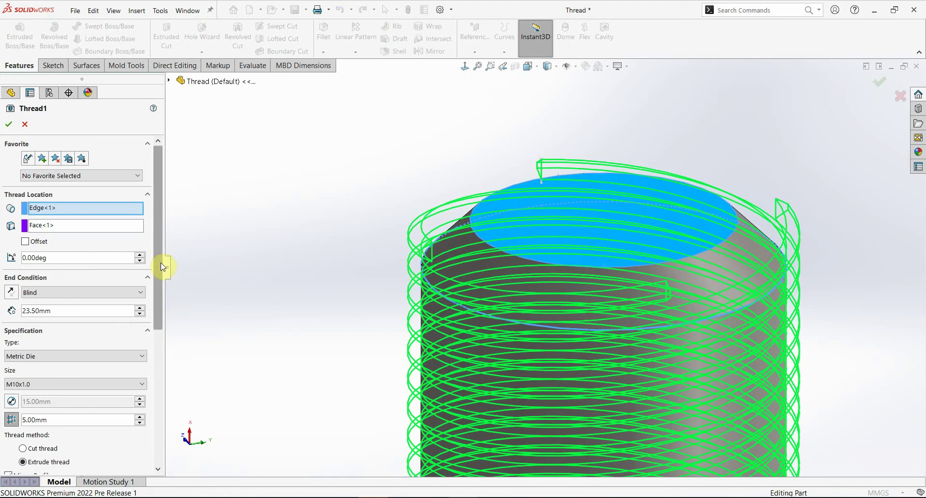
drag(160, 263, 160, 346)
click(22, 275)
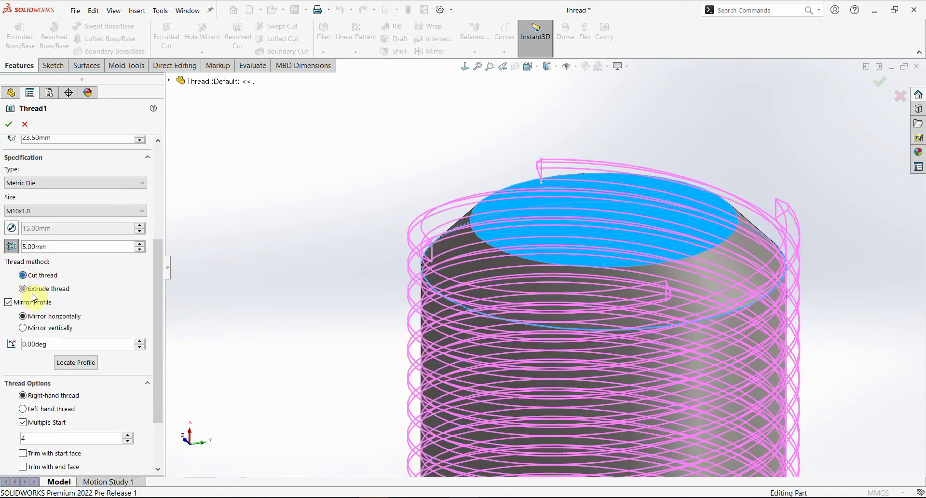
click(9, 302)
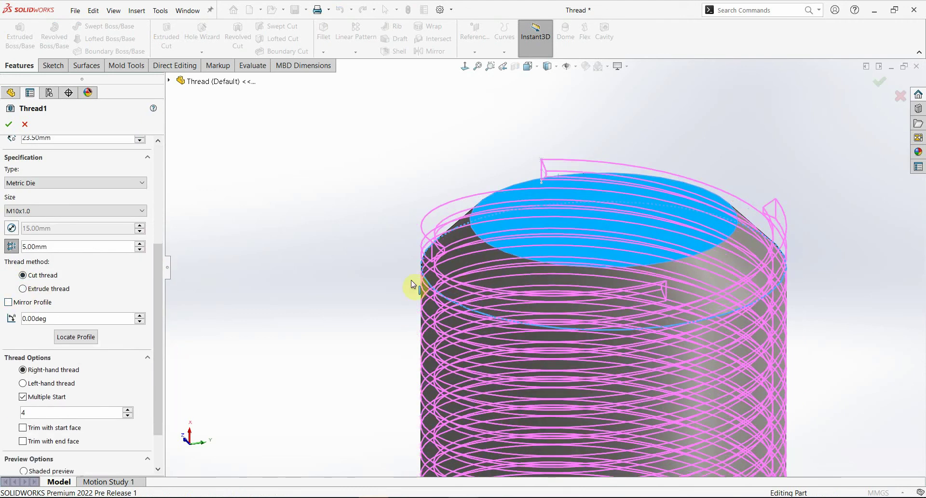
- Check Trim with start face, review the cut preview, and confirm the edited thread
mouse_move(369, 274)
middle_down()
mouse_move(382, 250)
mouse_move(403, 273)
mouse_move(419, 272)
middle_up()
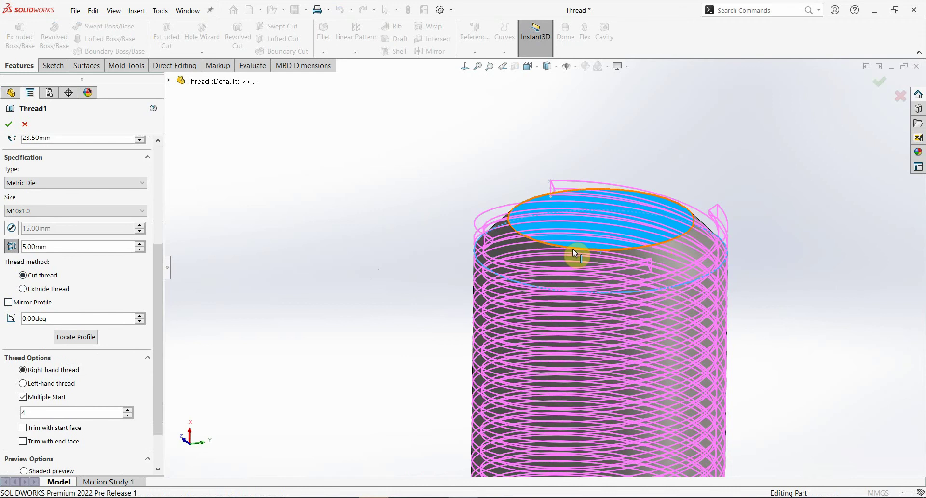
drag(161, 280, 161, 181)
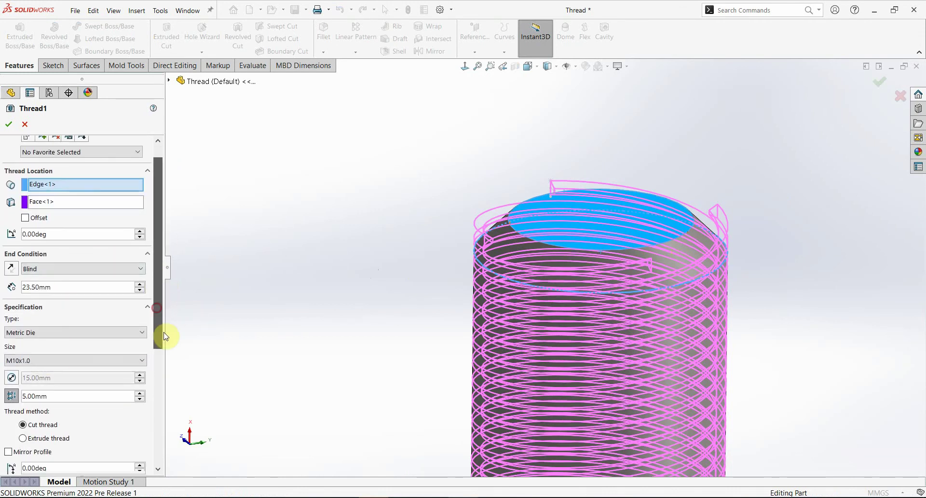
drag(165, 306, 167, 424)
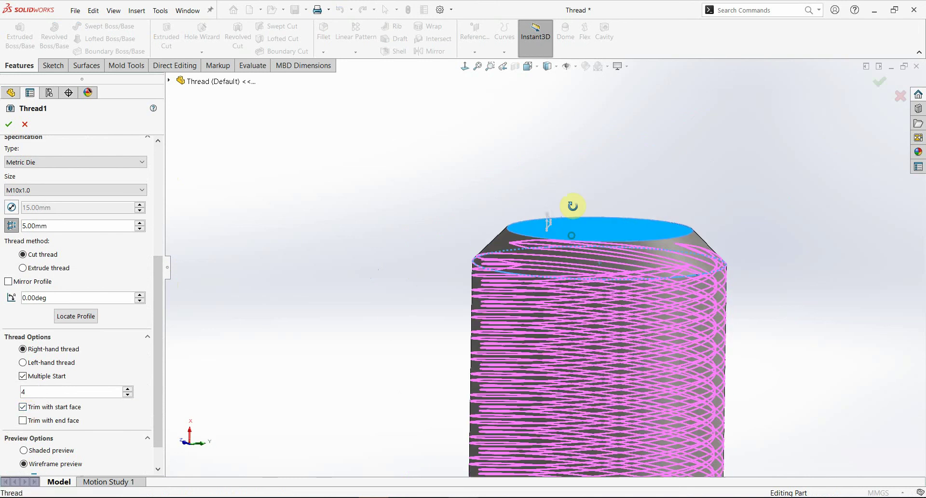
scroll(542, 216, up, 3)
middle_drag(542, 216, 531, 186)
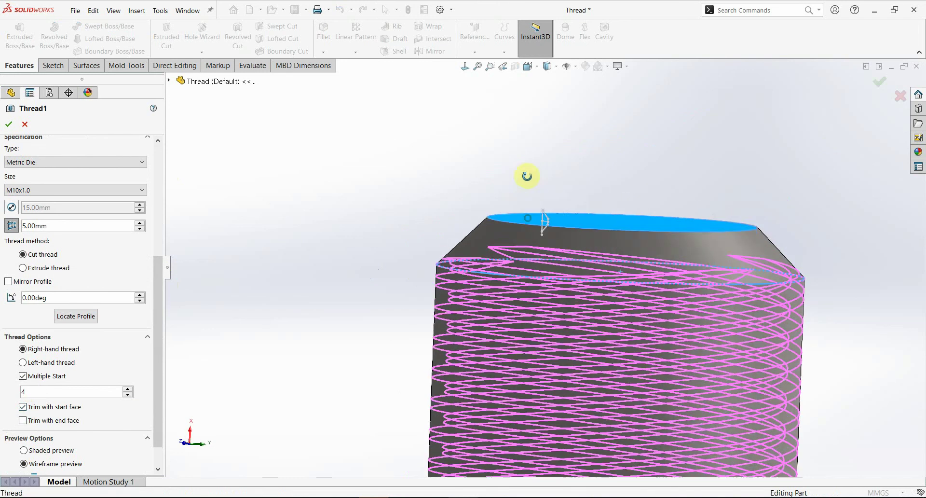
mouse_move(490, 245)
middle_down()
mouse_move(480, 247)
mouse_move(515, 216)
mouse_move(428, 238)
middle_up()
scroll(548, 264, down, 2)
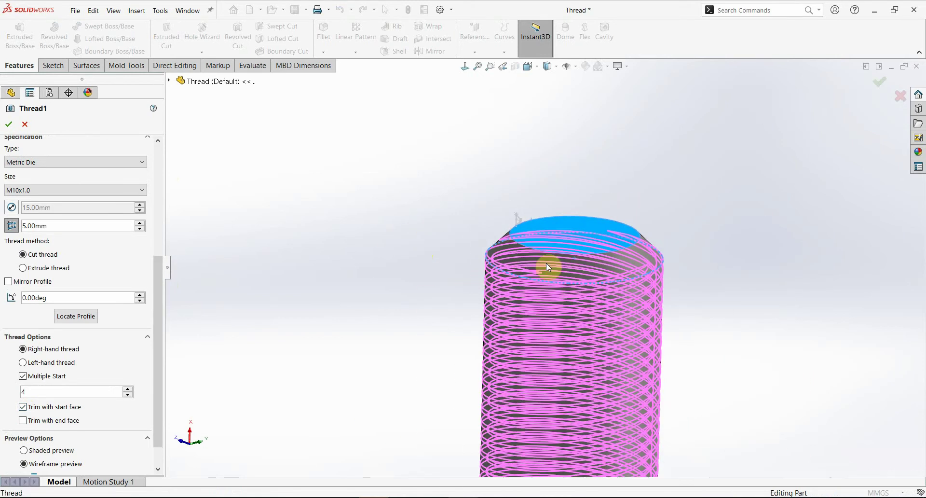
mouse_move(548, 264)
middle_down()
mouse_move(497, 232)
mouse_move(496, 259)
middle_up()
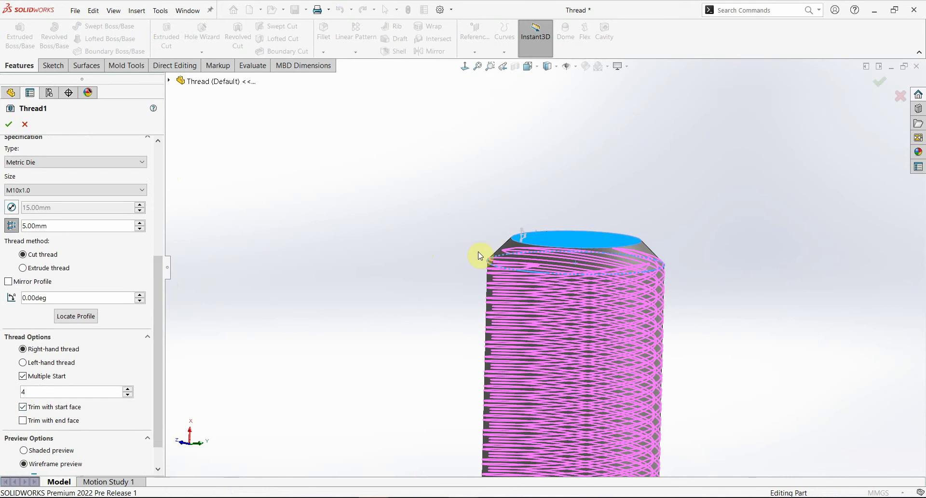
click(9, 125)
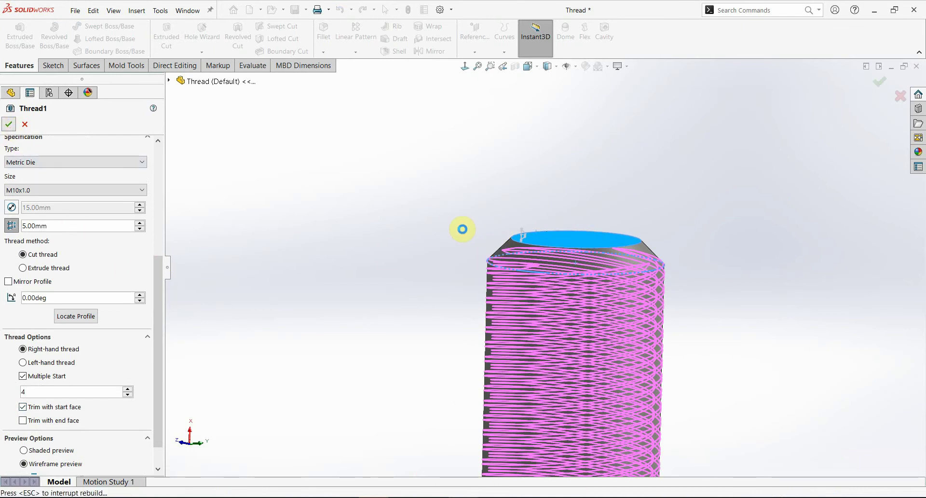
- Zoom in on the shaft end to view the four-start grooves trimmed flush at the top
mouse_move(628, 314)
middle_down()
mouse_move(633, 398)
mouse_move(630, 229)
mouse_move(620, 330)
mouse_move(615, 287)
mouse_move(640, 310)
middle_up()
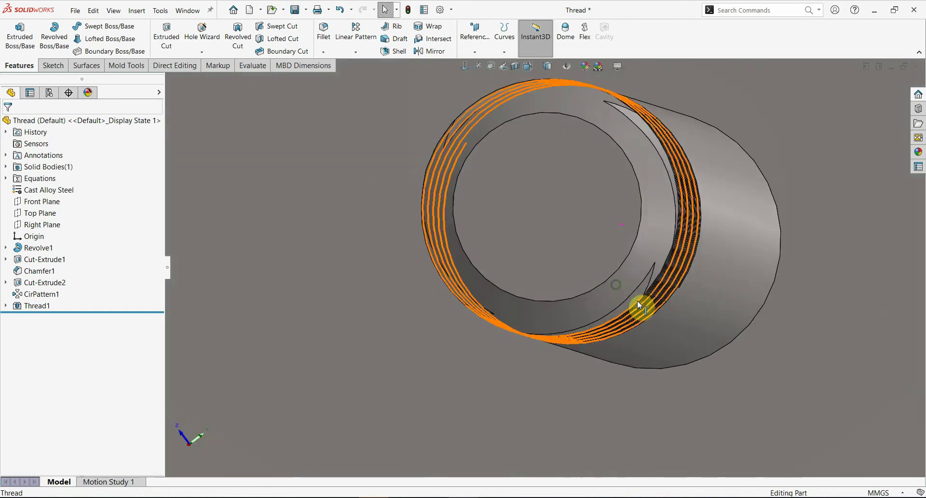
key(g)
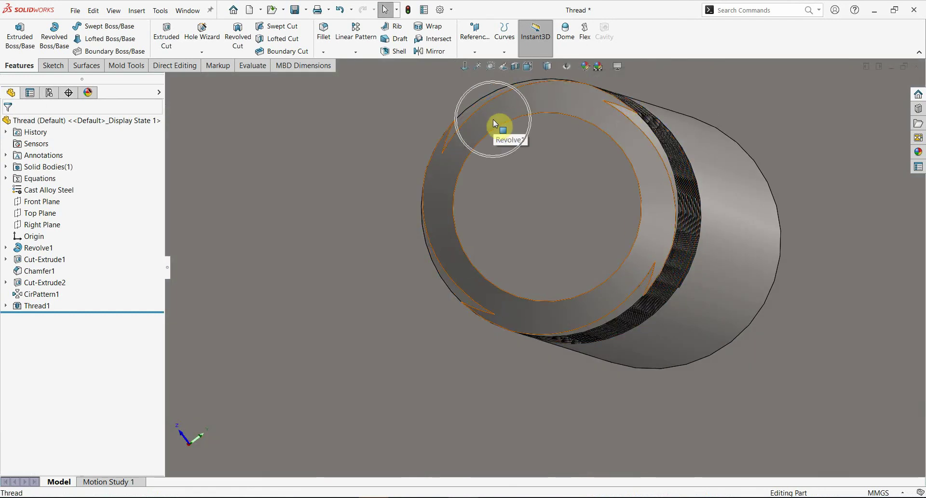
mouse_move(473, 267)
middle_down()
mouse_move(572, 224)
mouse_move(563, 129)
mouse_move(576, 270)
mouse_move(577, 215)
mouse_move(563, 340)
middle_up()
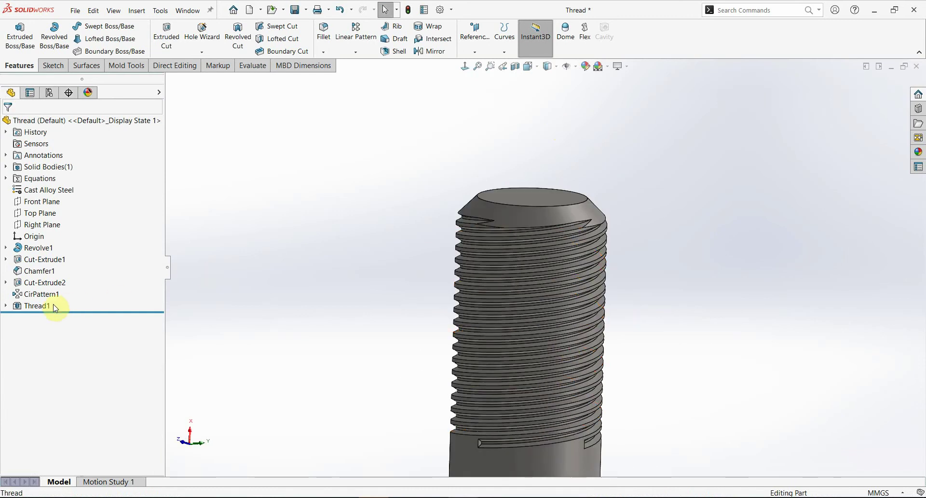
- Start a new Thread feature on the large boss's top circular edge
click(202, 52)
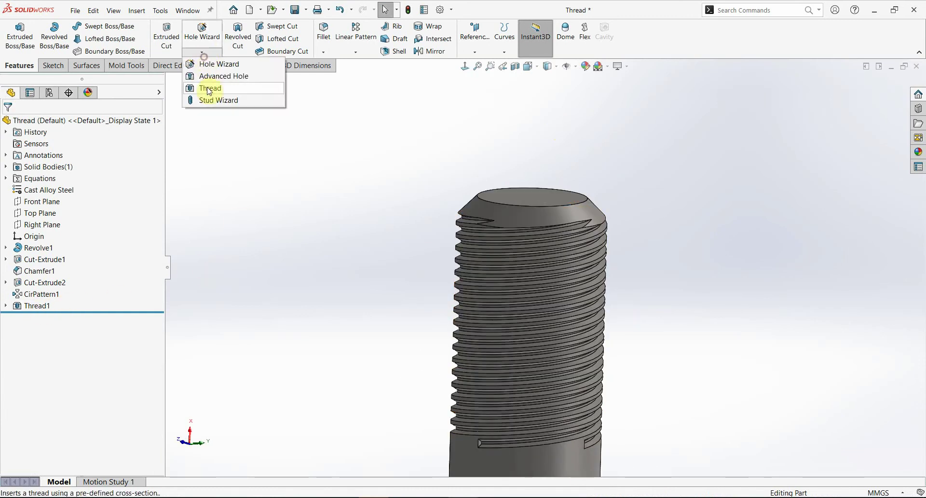
click(206, 87)
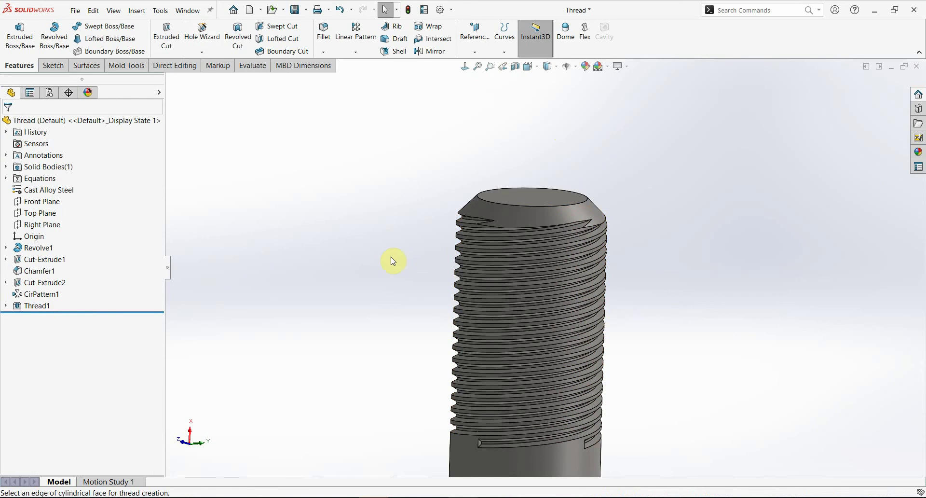
scroll(551, 323, up, 3)
scroll(523, 258, down, 3)
scroll(510, 284, up, 1)
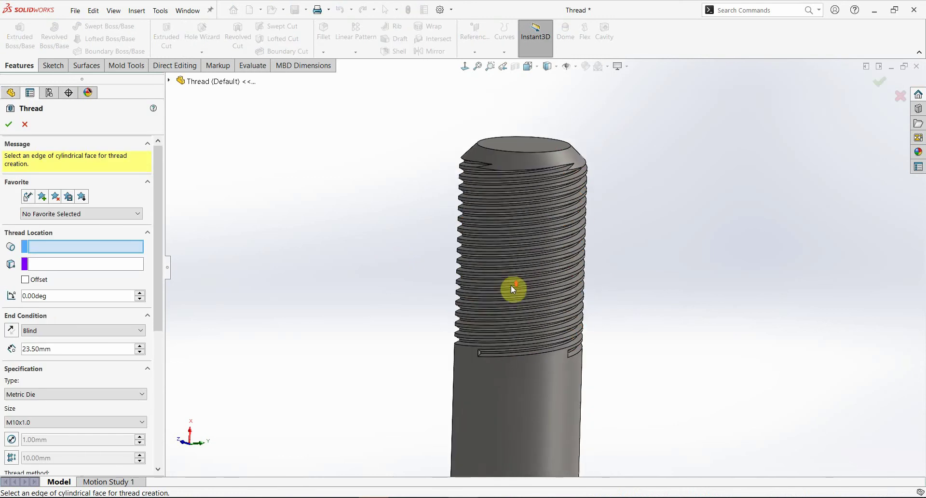
scroll(510, 284, up, 5)
mouse_move(563, 407)
middle_down()
mouse_move(543, 128)
mouse_move(601, 336)
middle_up()
scroll(487, 286, down, 3)
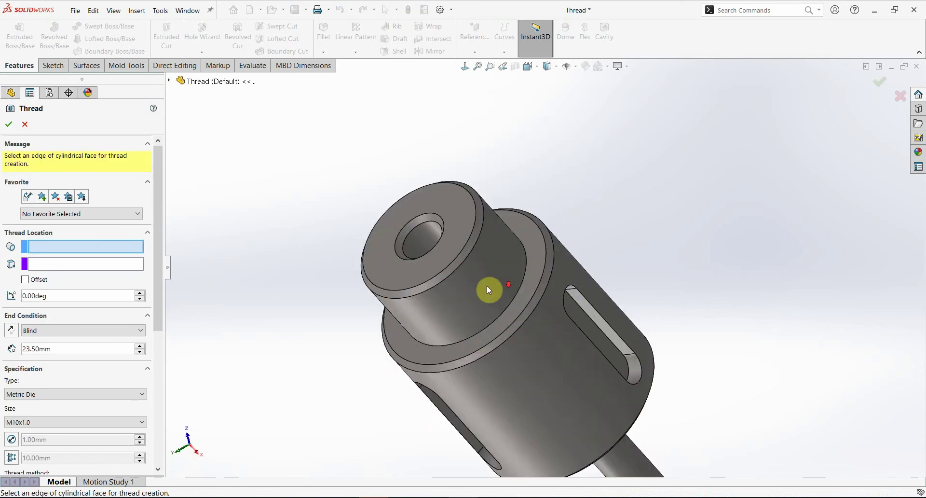
scroll(427, 279, down, 4)
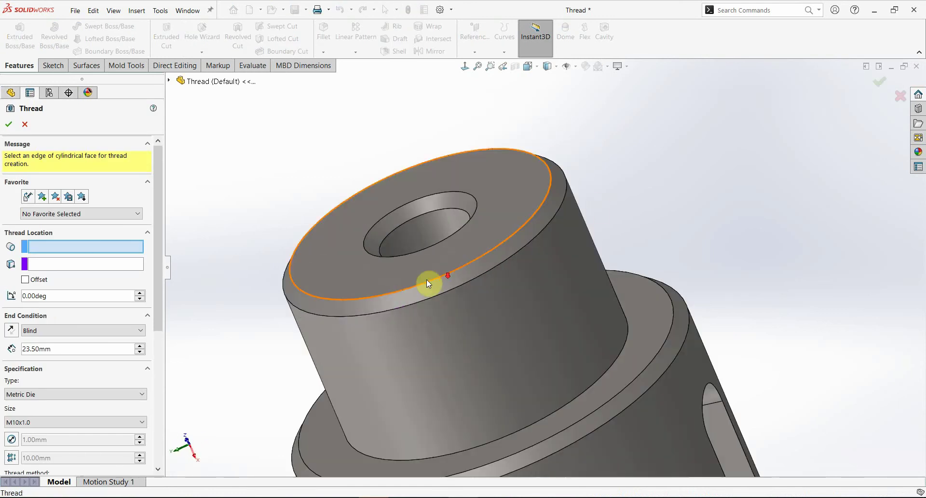
click(302, 312)
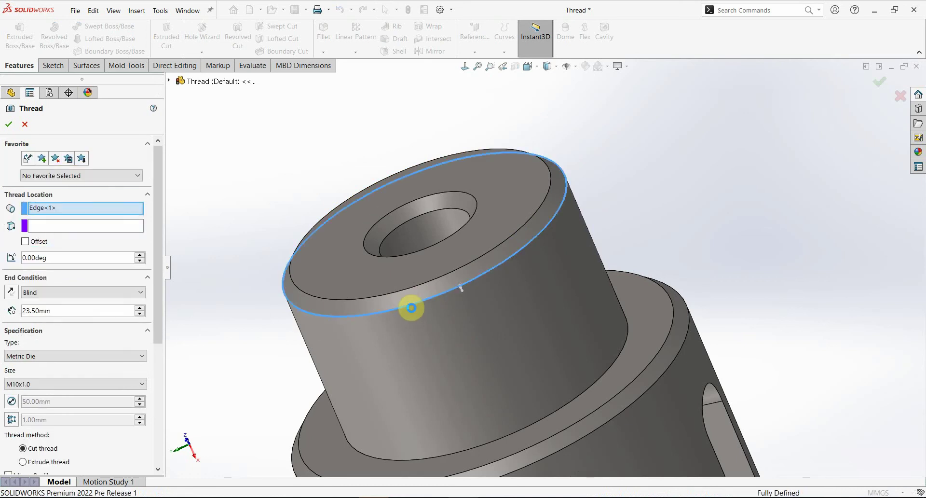
- Set the thread size to M18x1.5 with a 2.00 mm pitch and make it an extruded thread
click(45, 311)
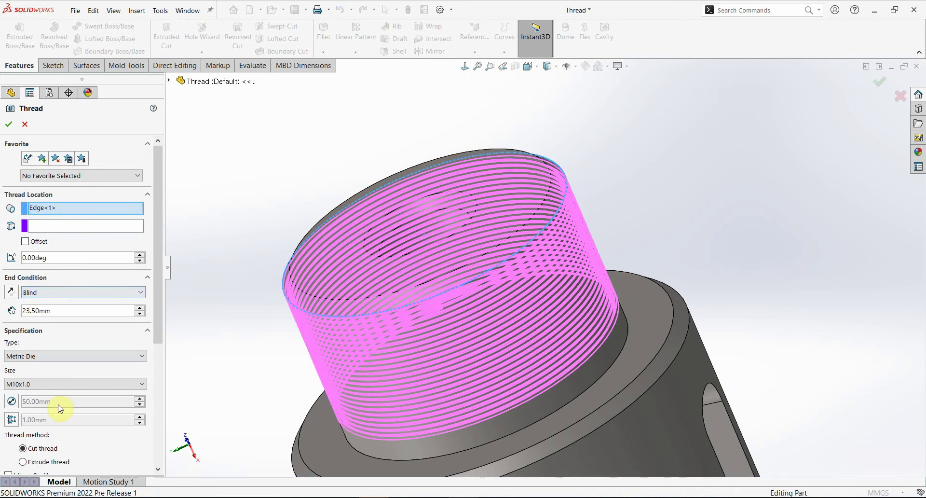
click(52, 383)
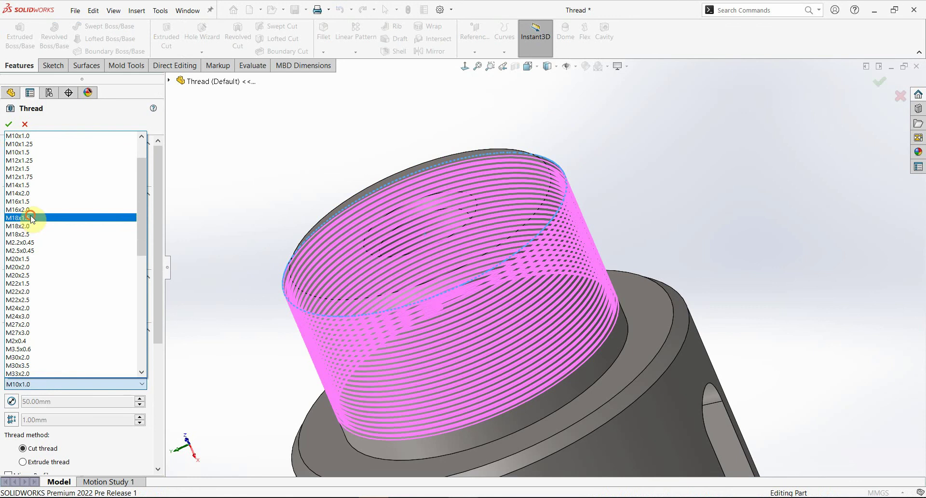
click(31, 218)
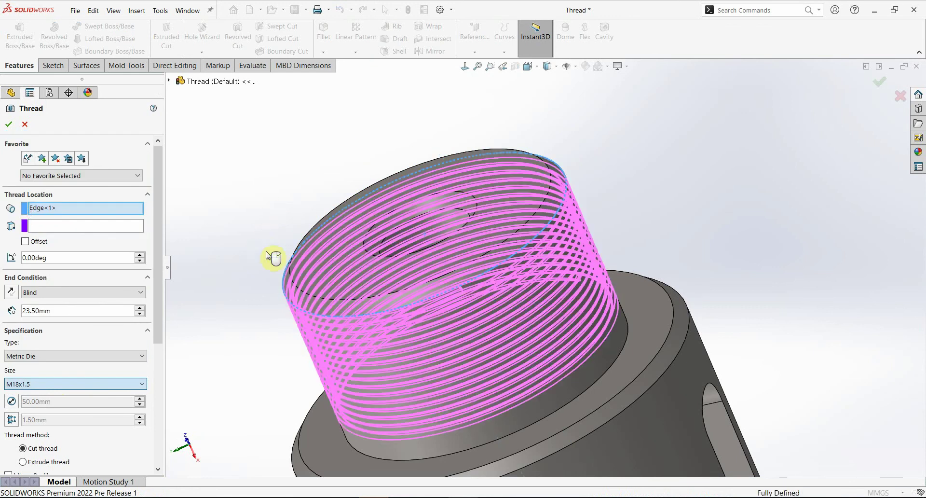
mouse_move(279, 320)
middle_down()
mouse_move(279, 238)
mouse_move(272, 284)
middle_up()
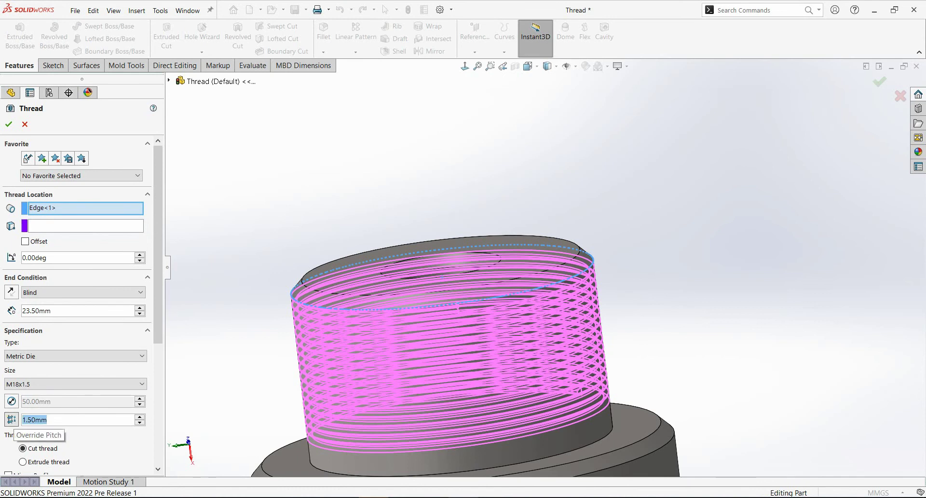
text(2)
middle_drag(272, 322, 261, 332)
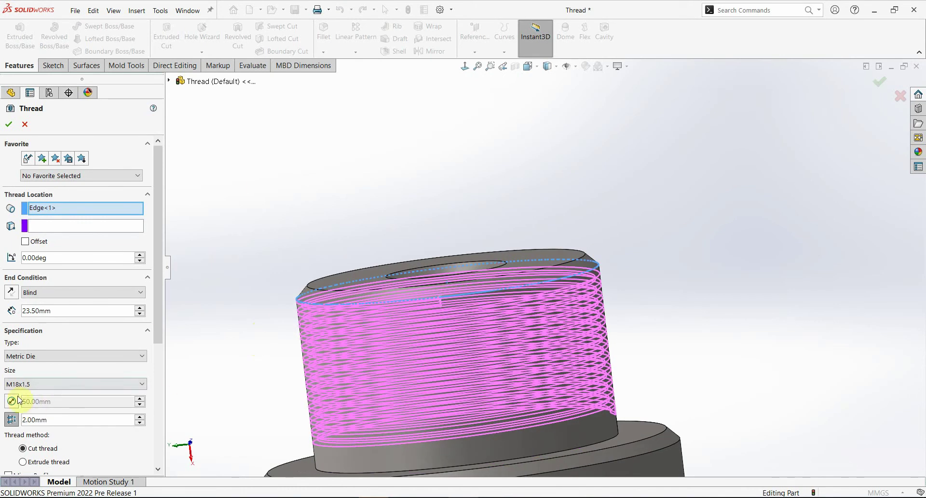
scroll(151, 340, down, 3)
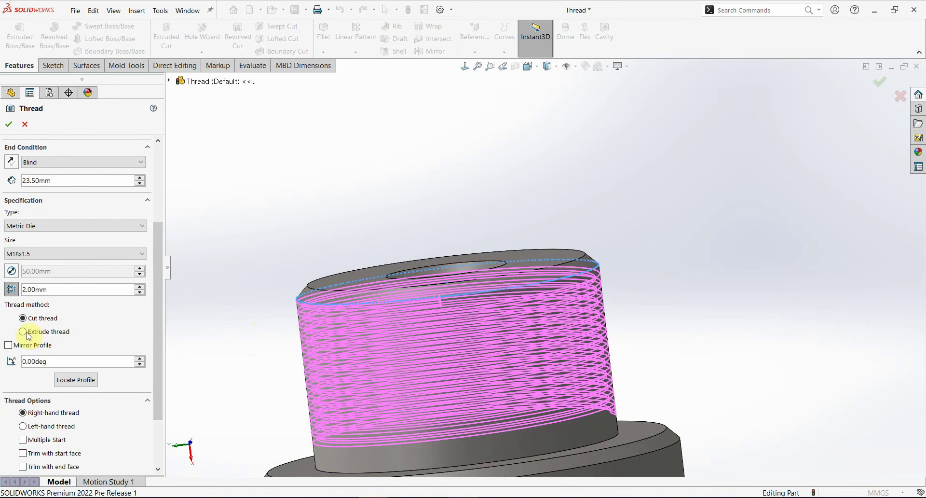
click(23, 331)
- Mirror the extruded profile, flip the start offset above the edge, trim at the start face, and create Thread2
click(15, 344)
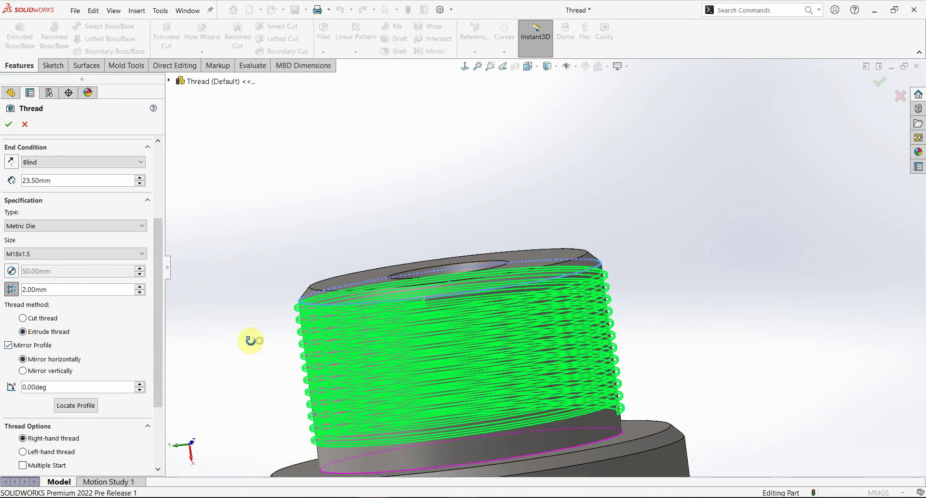
middle_drag(238, 349, 236, 351)
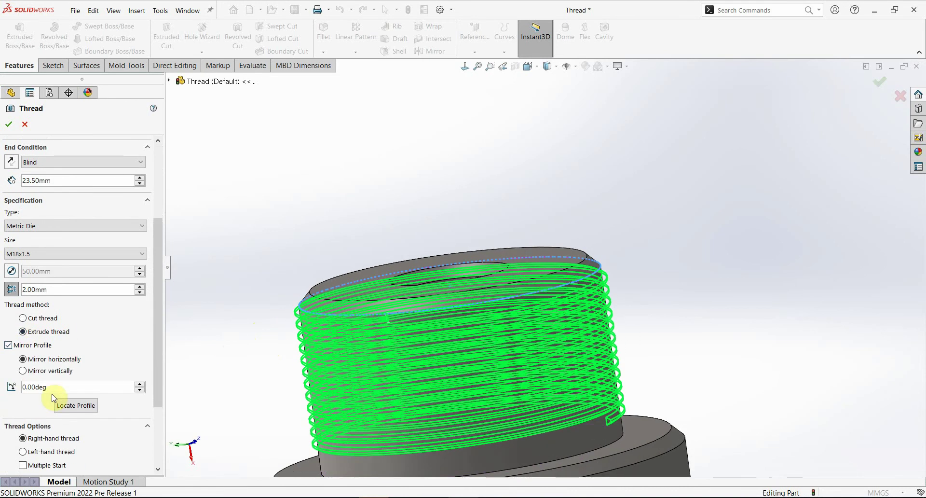
drag(159, 290, 180, 213)
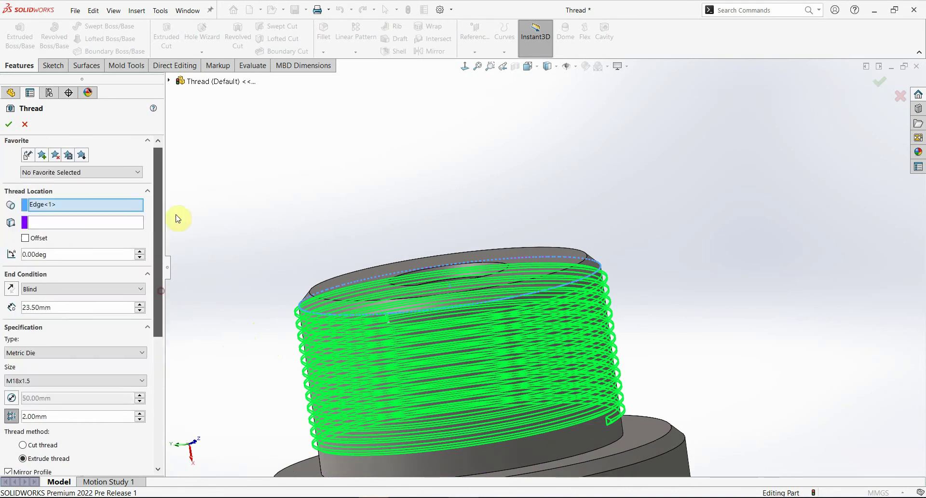
click(25, 241)
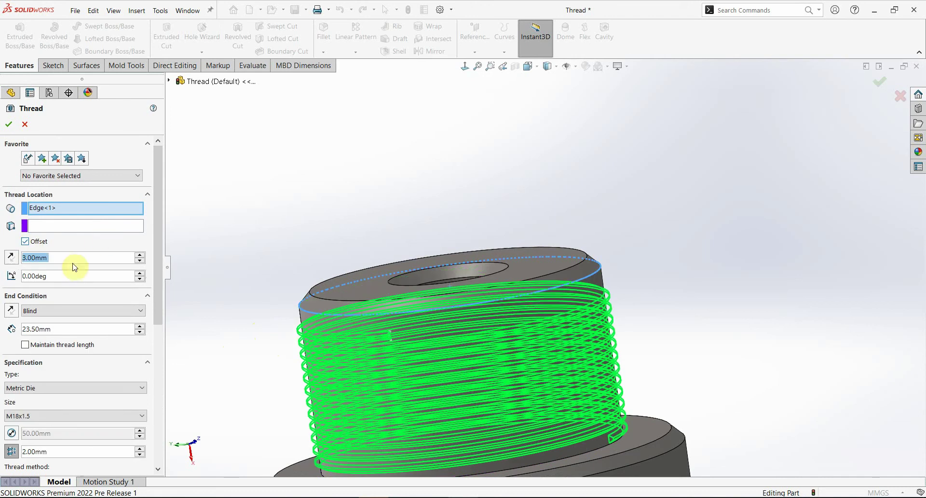
click(12, 259)
mouse_move(315, 291)
middle_down()
mouse_move(299, 244)
mouse_move(289, 269)
middle_up()
mouse_move(159, 271)
mouse_down()
mouse_move(172, 393)
mouse_move(175, 371)
mouse_up()
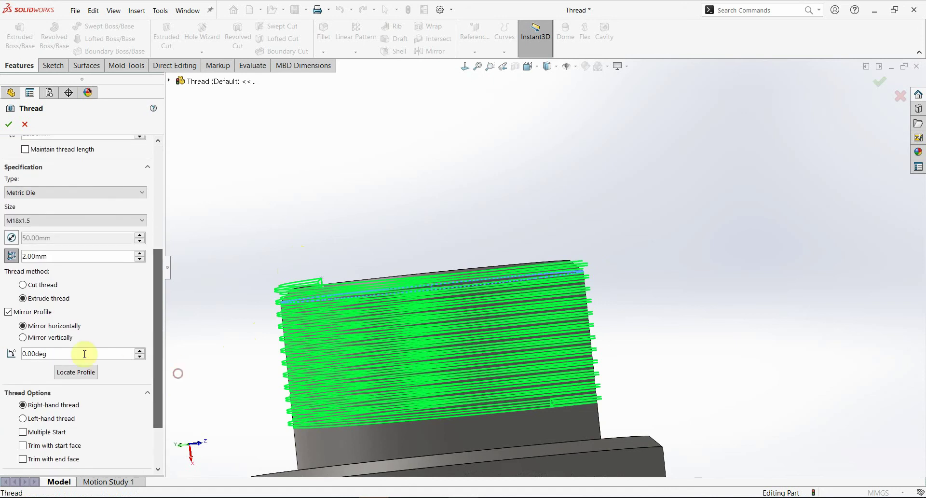
click(27, 443)
mouse_move(238, 327)
middle_down()
mouse_move(227, 312)
mouse_move(229, 331)
mouse_move(217, 321)
mouse_move(303, 298)
mouse_move(283, 284)
middle_up()
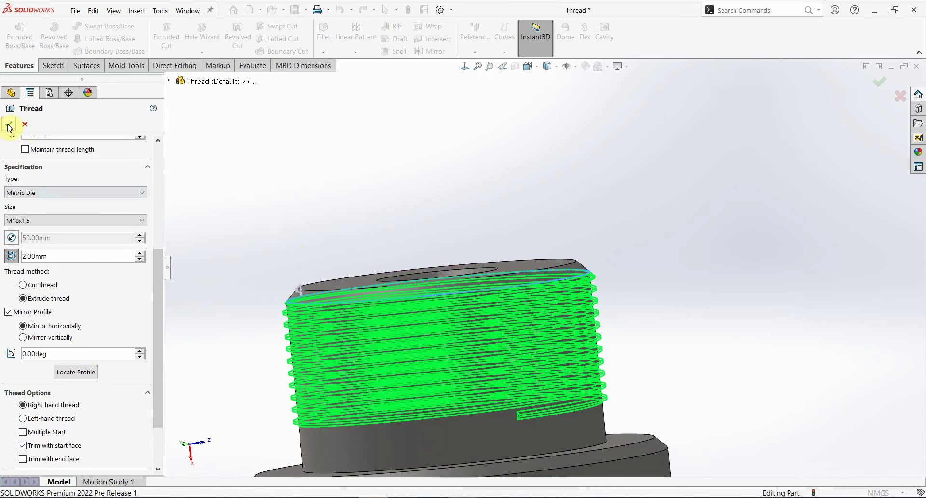
key(Return)
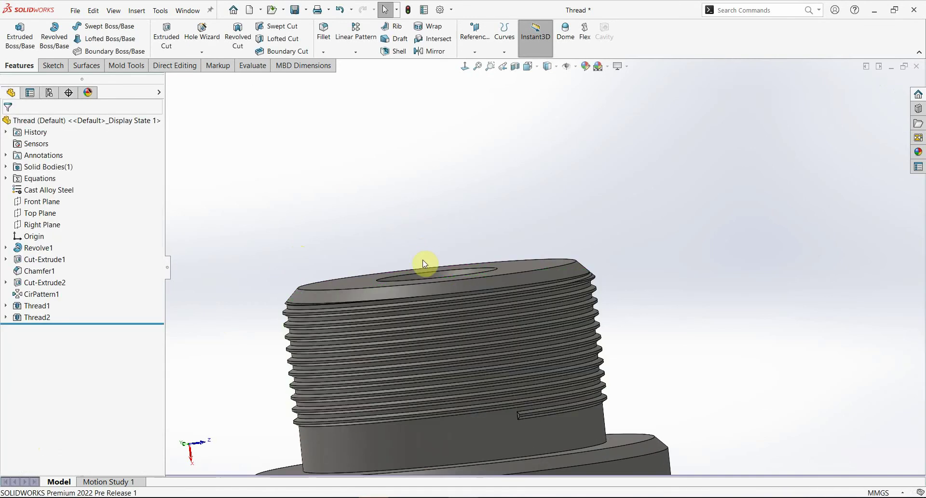
- Reopen Thread2 for editing from the feature tree
mouse_move(422, 259)
middle_down()
mouse_move(393, 256)
mouse_move(366, 284)
mouse_move(521, 397)
middle_up()
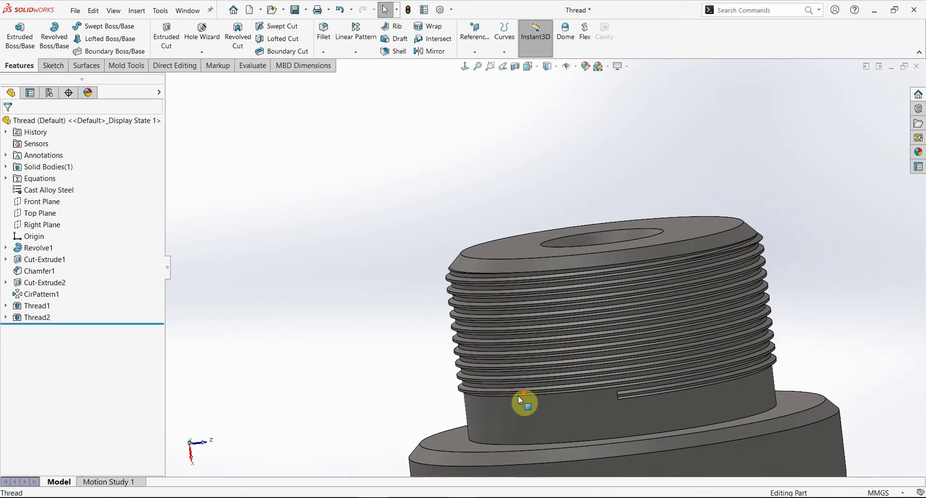
scroll(492, 356, down, 3)
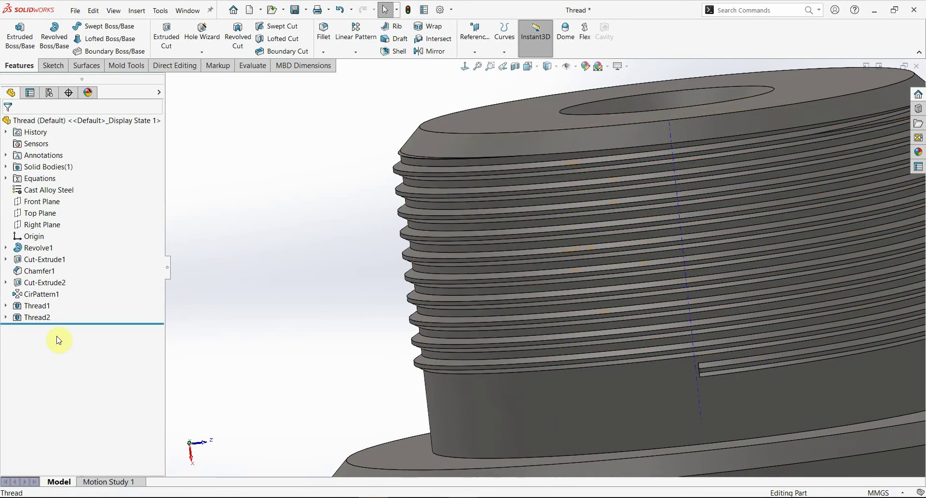
right_click(39, 317)
click(53, 284)
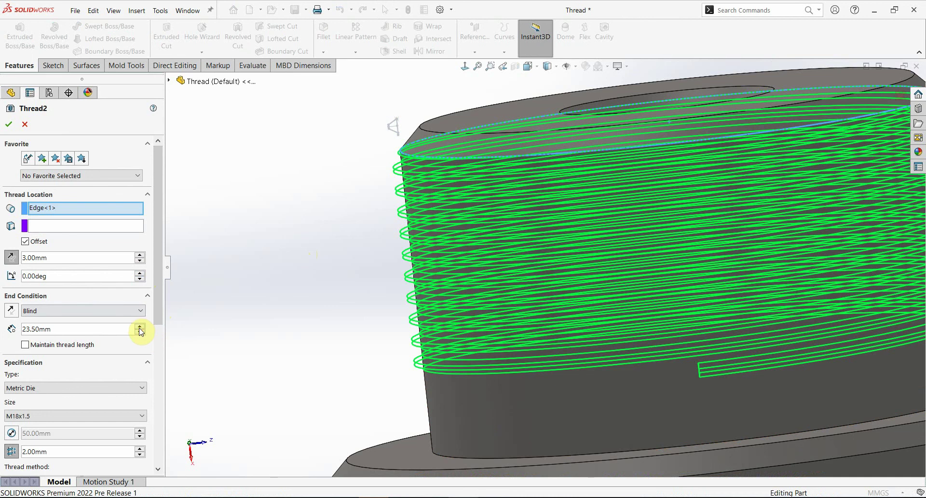
- Set Thread2's depth to 33.50 mm, trim it at the end face, and check it reaches the base
scroll(485, 332, up, 5)
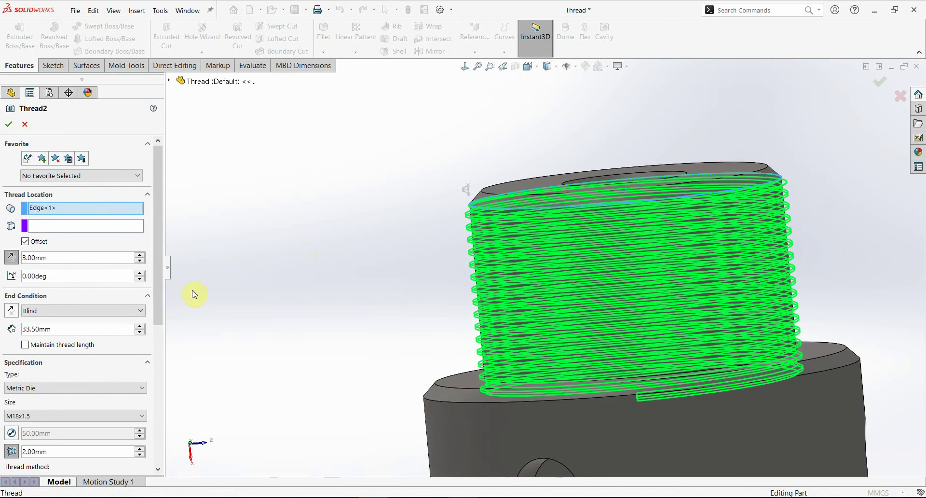
drag(160, 282, 166, 434)
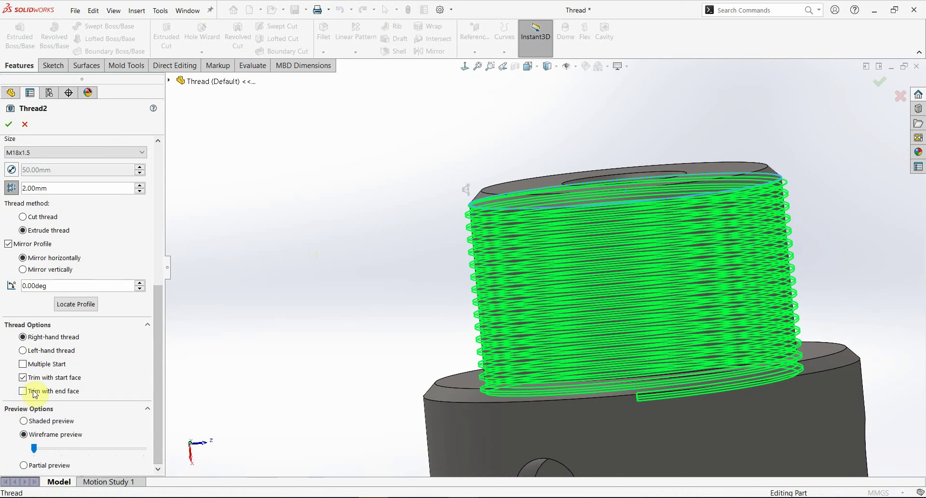
click(22, 392)
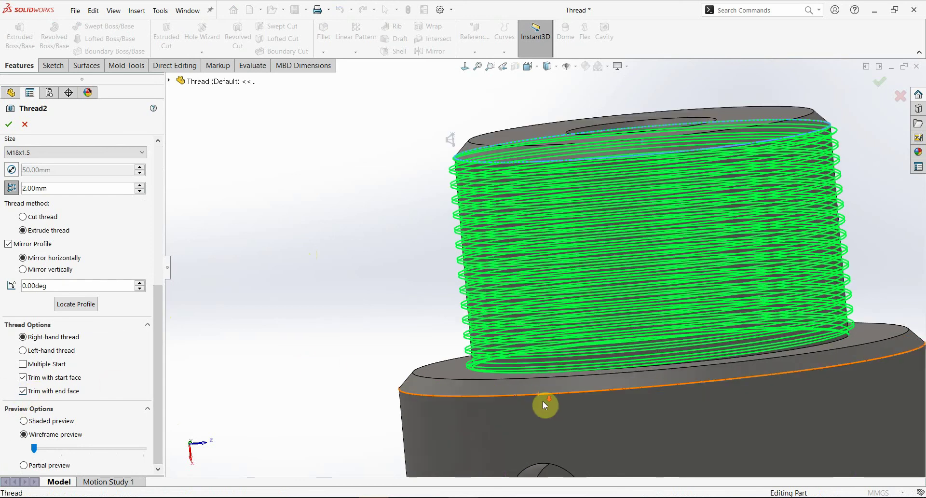
scroll(542, 400, down, 5)
middle_drag(528, 339, 385, 328)
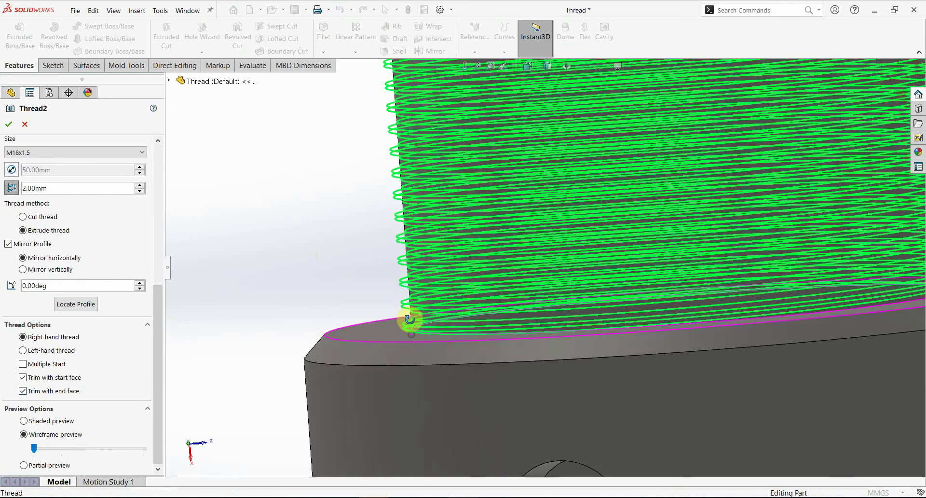
middle_drag(409, 334, 405, 332)
middle_click(405, 332)
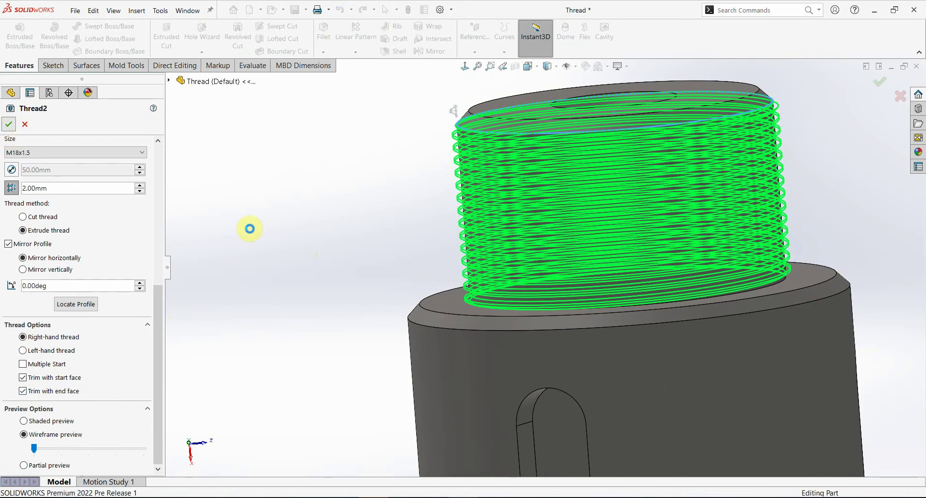
mouse_move(488, 298)
middle_down()
mouse_move(491, 281)
mouse_move(719, 190)
mouse_move(637, 334)
mouse_move(729, 284)
mouse_move(658, 244)
mouse_move(498, 187)
middle_up()
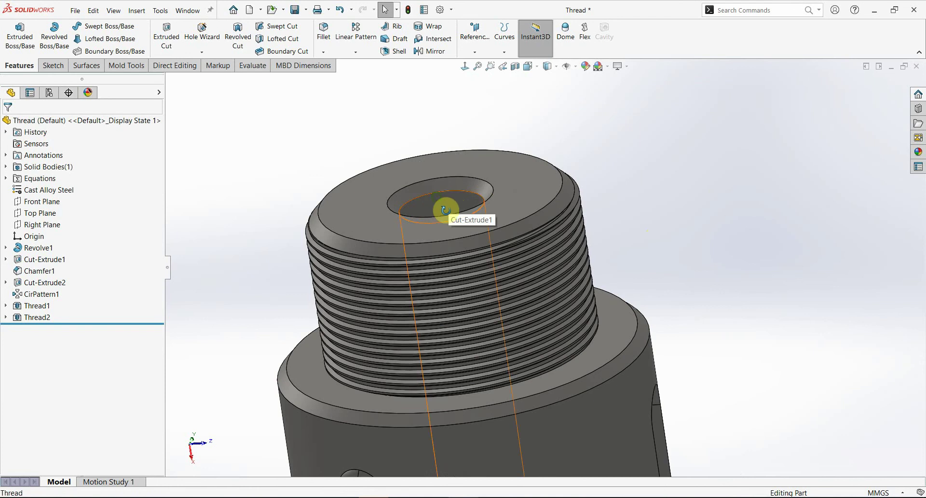
middle_drag(440, 207, 457, 224)
- Start a new thread on the central hole's top edge with a mirrored profile
scroll(434, 203, down, 3)
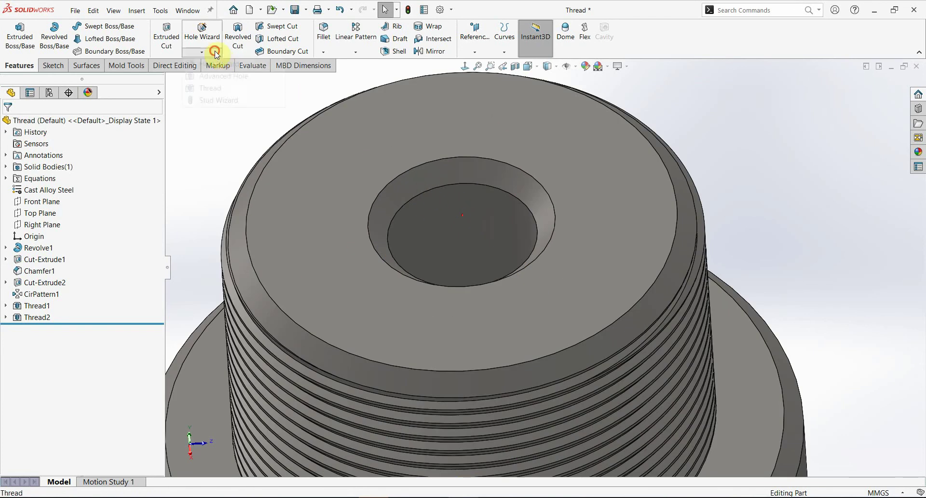
click(217, 87)
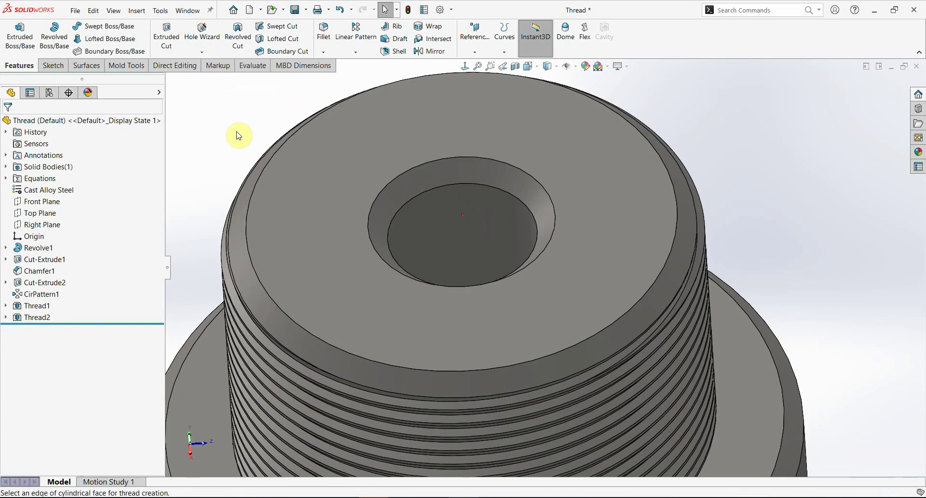
click(57, 248)
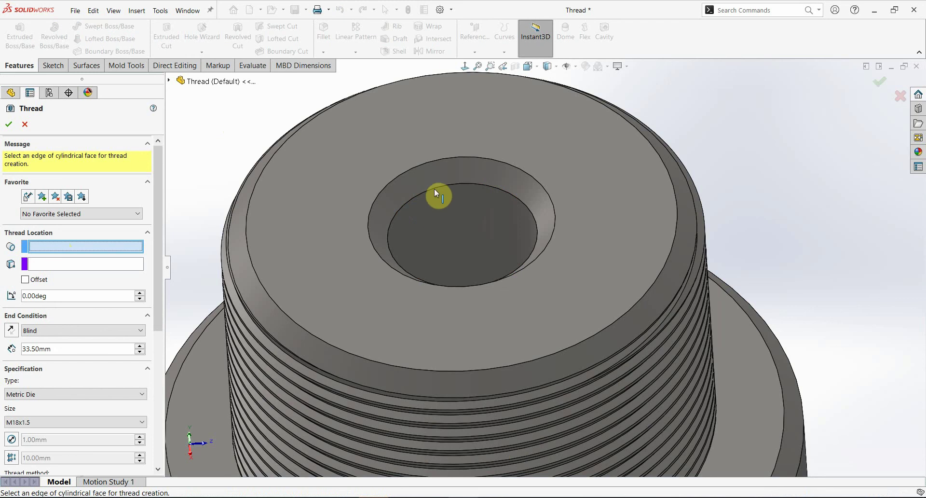
click(446, 222)
scroll(419, 237, down, 5)
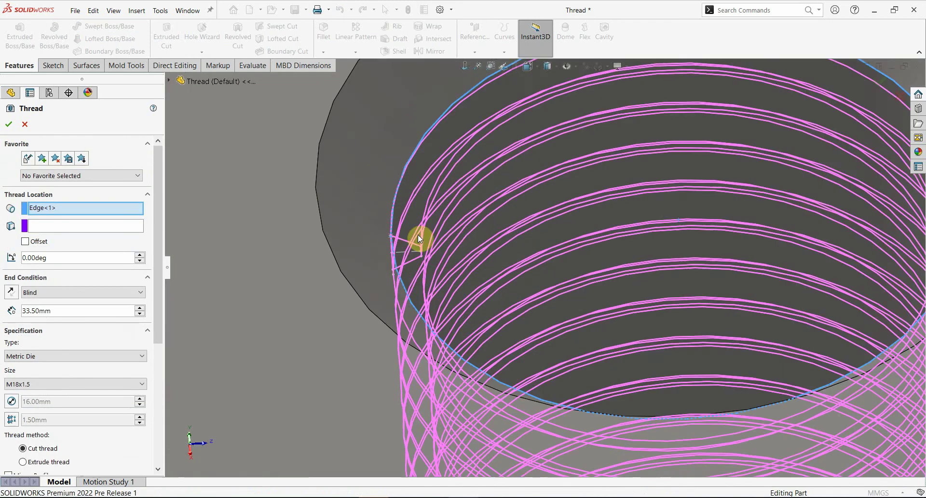
scroll(164, 290, down, 5)
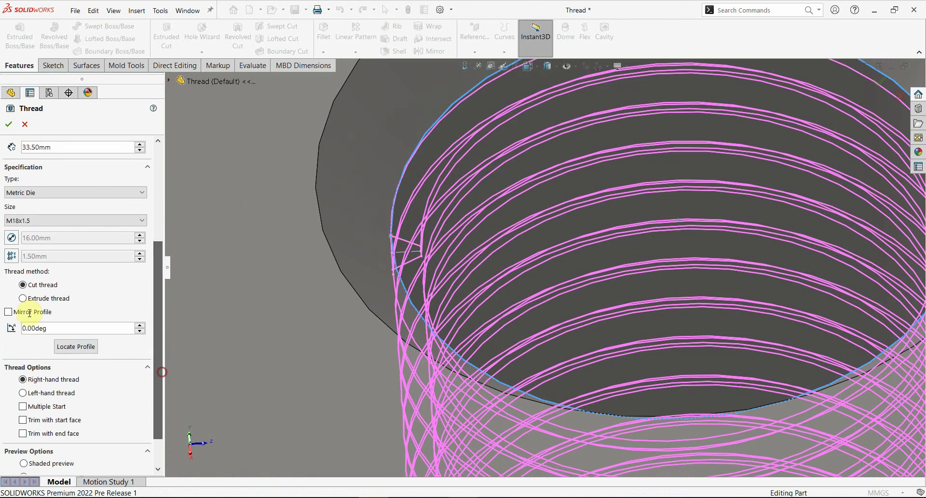
click(8, 312)
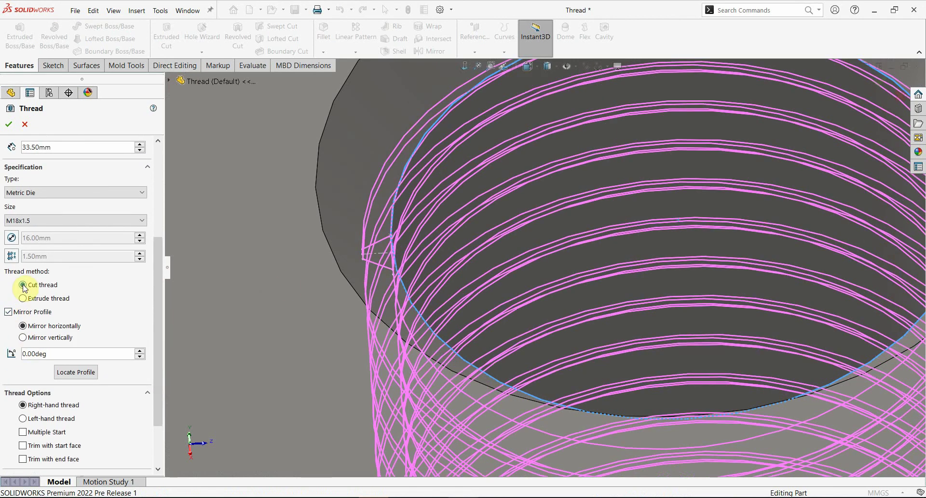
- Use the part's top face as start face, set a 15 mm depth, and confirm the cut thread
scroll(545, 255, up, 5)
scroll(546, 194, up, 3)
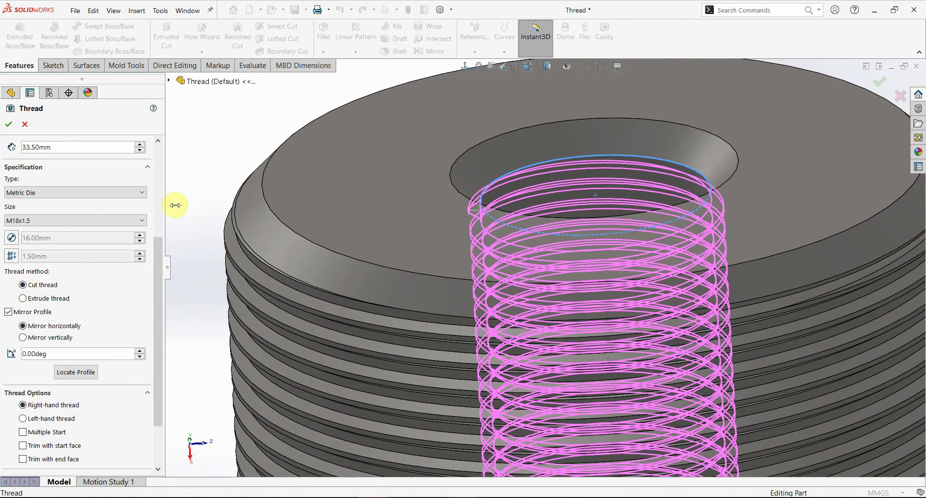
scroll(161, 226, up, 4)
scroll(145, 193, up, 2)
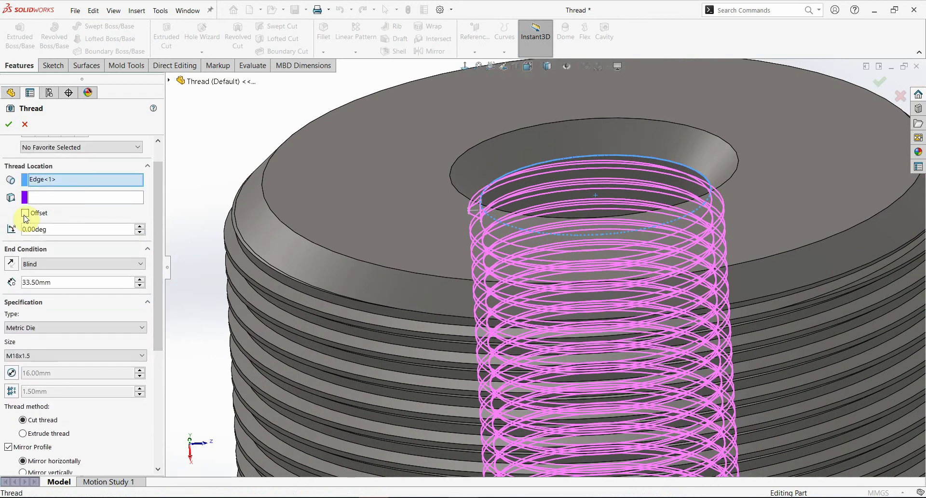
click(37, 202)
click(356, 161)
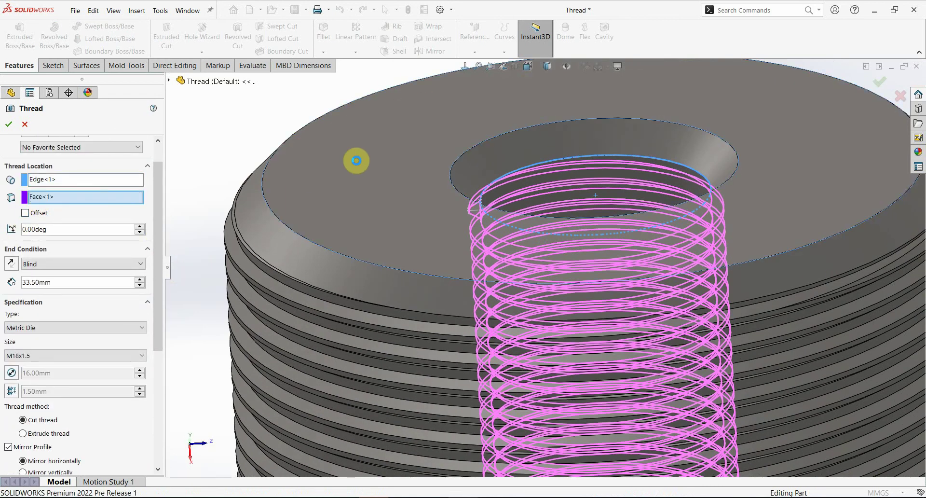
scroll(493, 168, up, 2)
scroll(497, 197, up, 2)
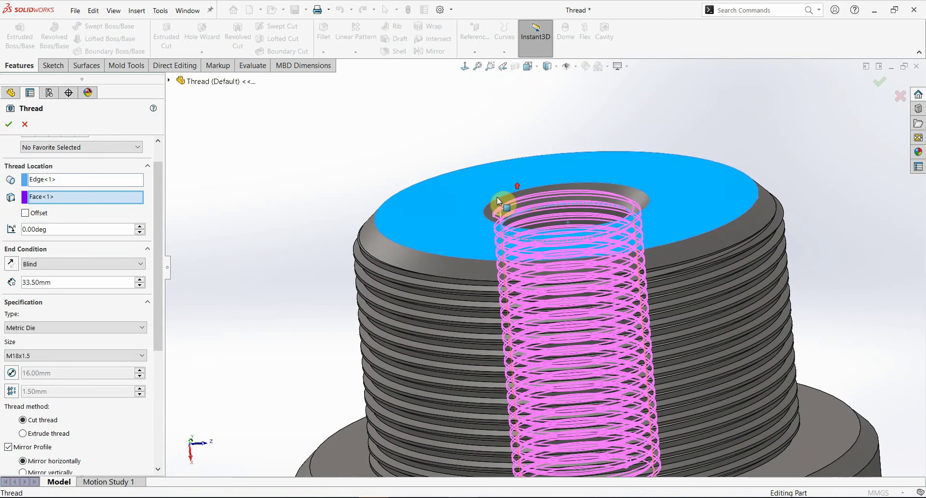
scroll(161, 325, down, 1)
drag(84, 260, 2, 266)
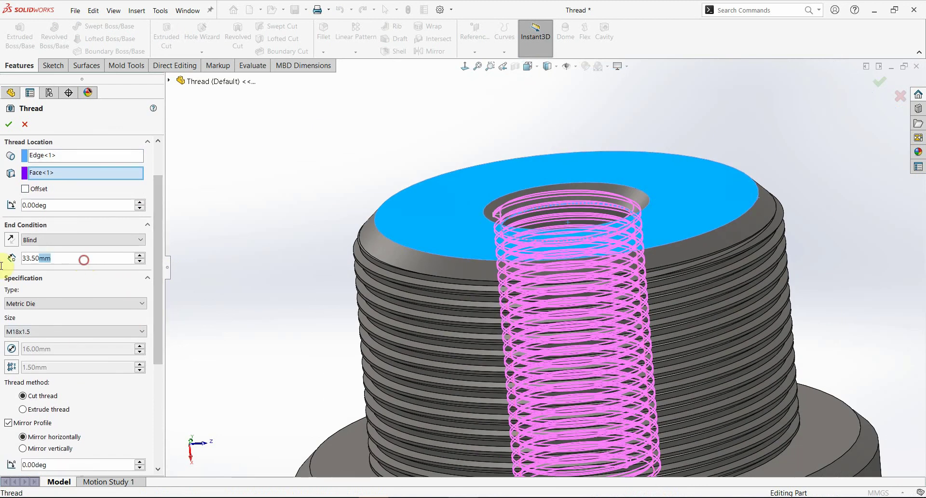
text(15)
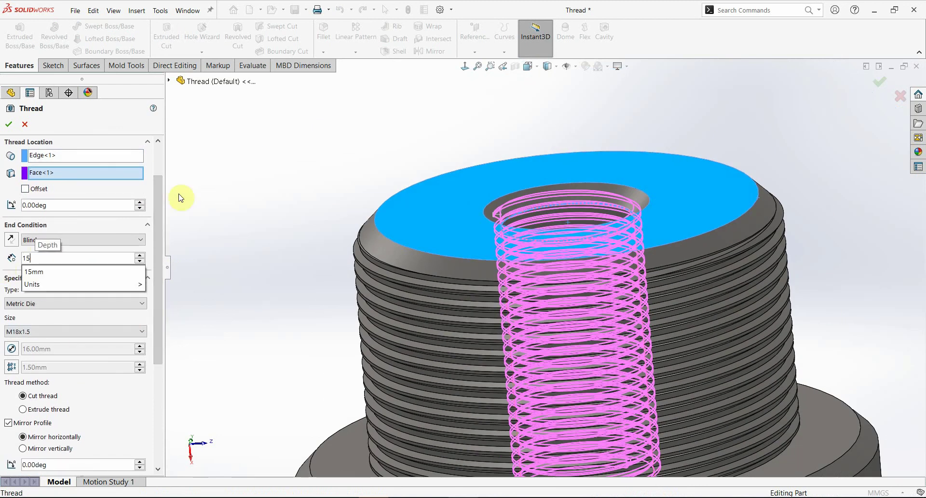
key(Return)
click(9, 126)
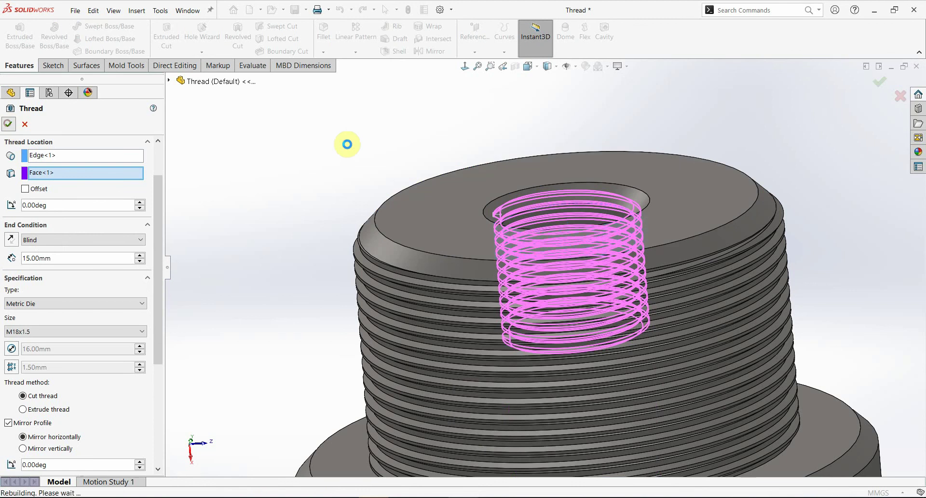
- Orbit and zoom around the part to inspect the threaded hole and overall shape
scroll(615, 224, down, 2)
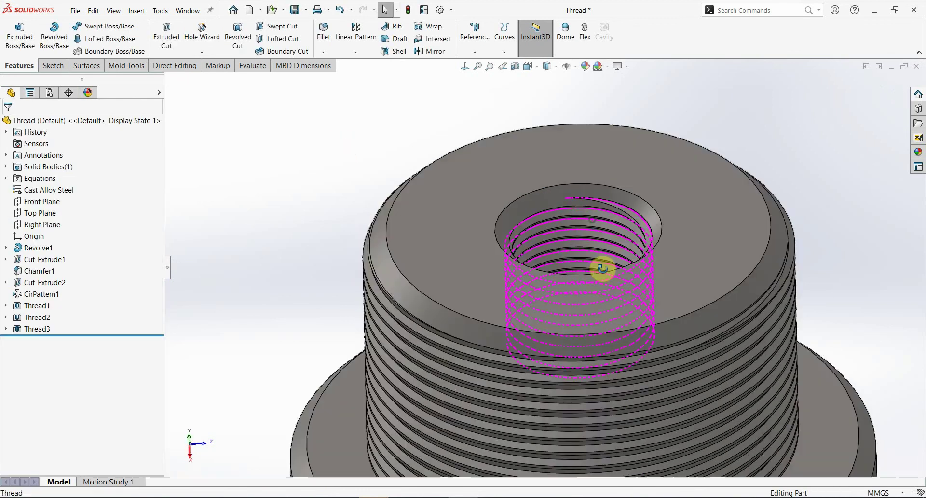
scroll(608, 217, down, 3)
scroll(622, 234, up, 2)
scroll(638, 268, up, 3)
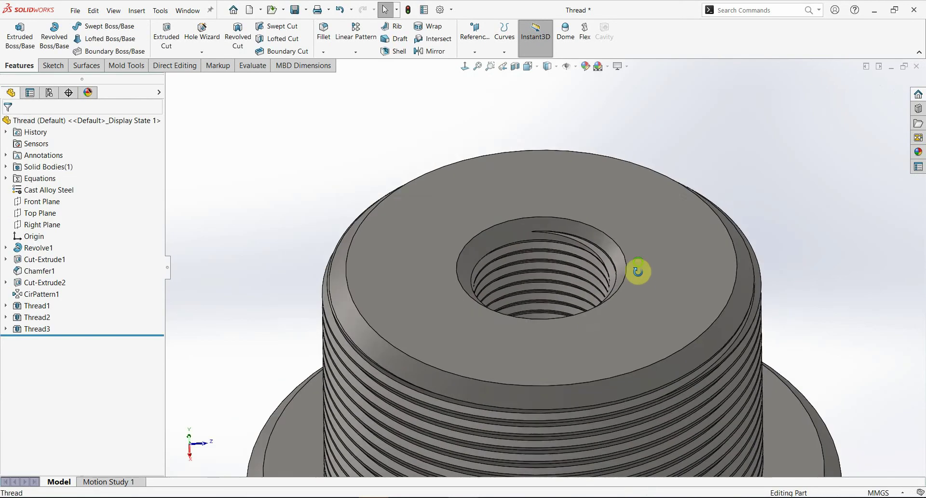
mouse_move(638, 270)
middle_down()
mouse_move(624, 341)
mouse_move(622, 316)
middle_up()
scroll(626, 270, up, 3)
middle_drag(637, 227, 599, 285)
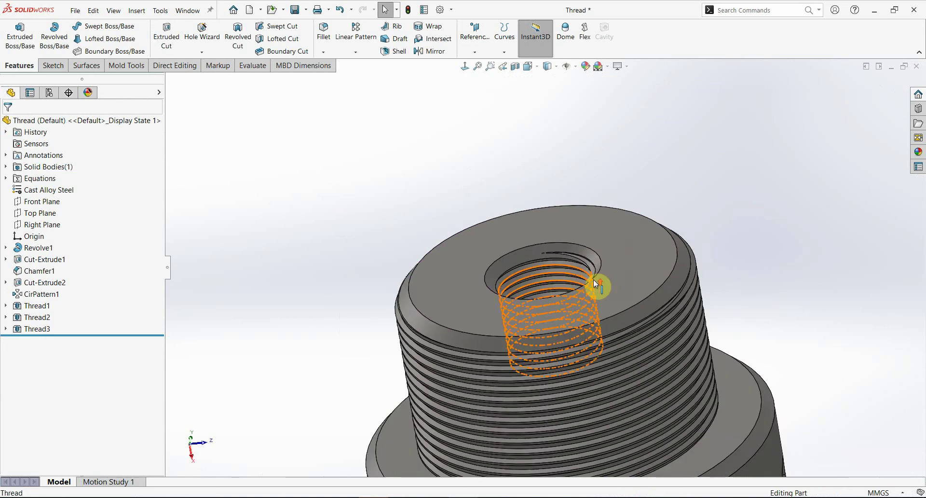
scroll(599, 313, up, 3)
mouse_move(597, 339)
middle_down()
mouse_move(538, 366)
mouse_move(584, 366)
middle_up()
scroll(602, 289, down, 3)
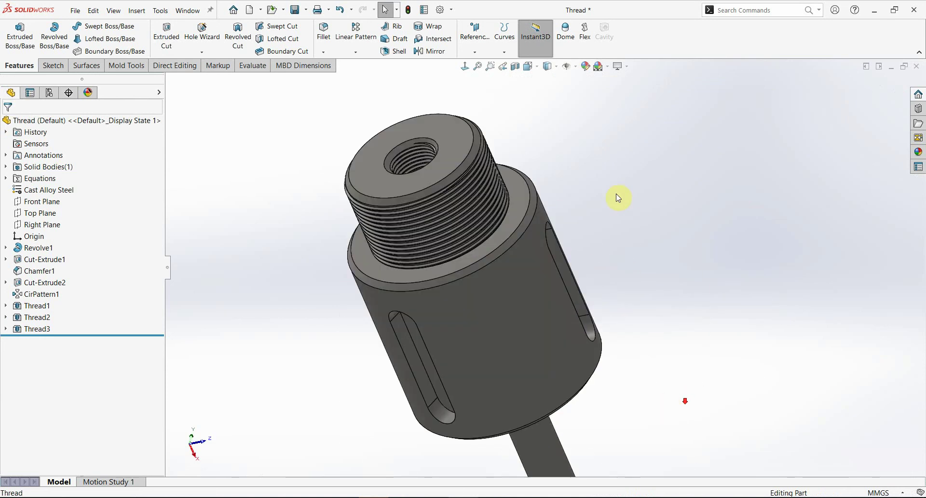
- Turn on RealView Graphics for glossy realistic shading and view the part from the side
click(618, 66)
click(620, 80)
mouse_move(523, 265)
middle_down()
mouse_move(464, 249)
mouse_move(450, 209)
mouse_move(360, 389)
mouse_move(441, 209)
mouse_move(591, 191)
middle_up()
scroll(440, 208, up, 3)
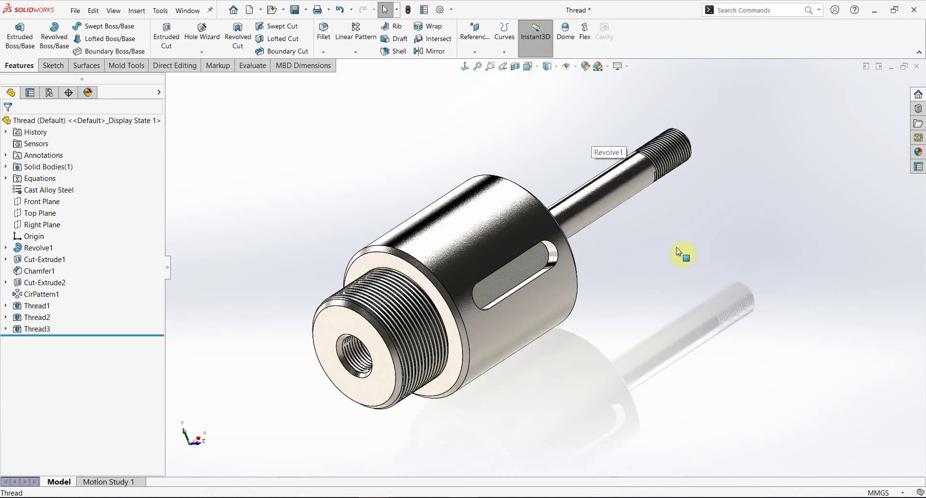